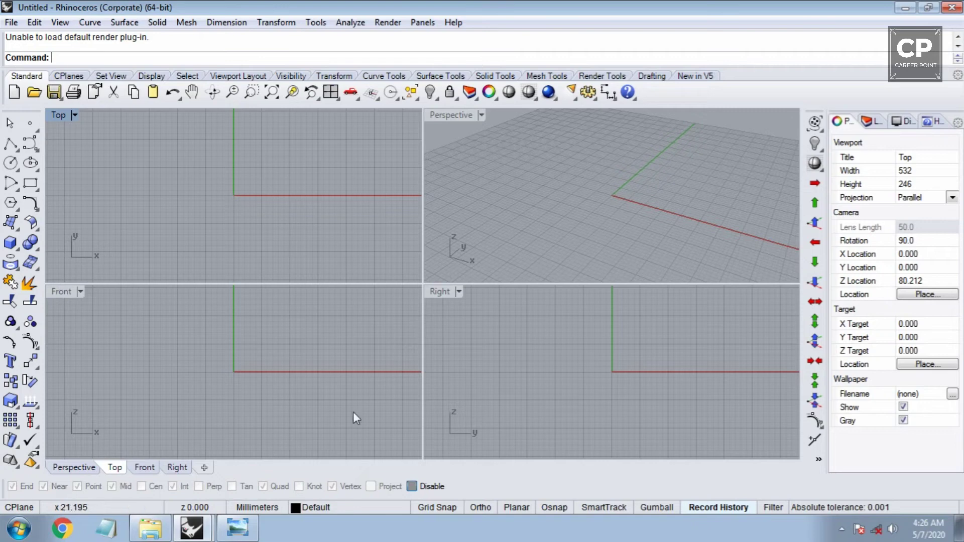
# Review the gold flower-ring reference photo full-screen in Windows Photo Viewer, then return to Rhino
pyautogui.click(238, 529)
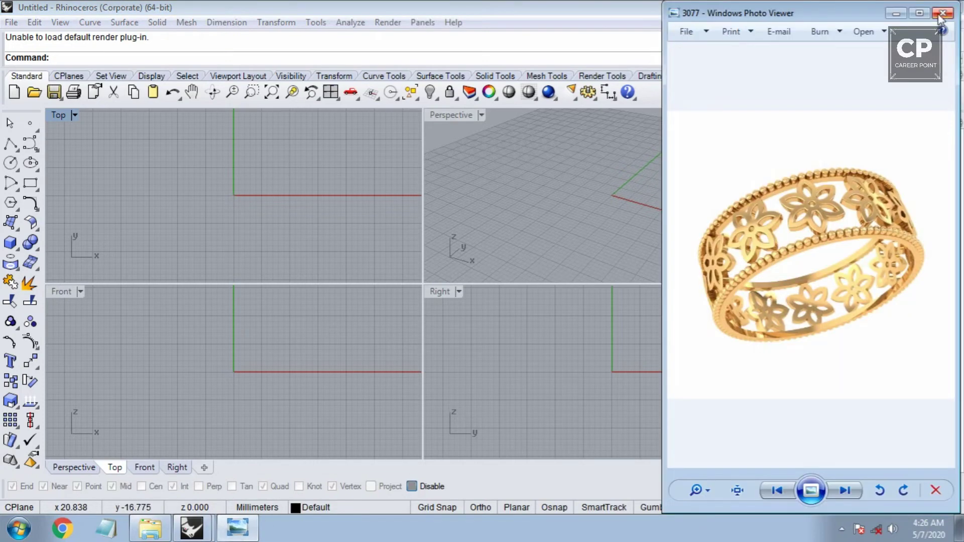
pyautogui.click(920, 13)
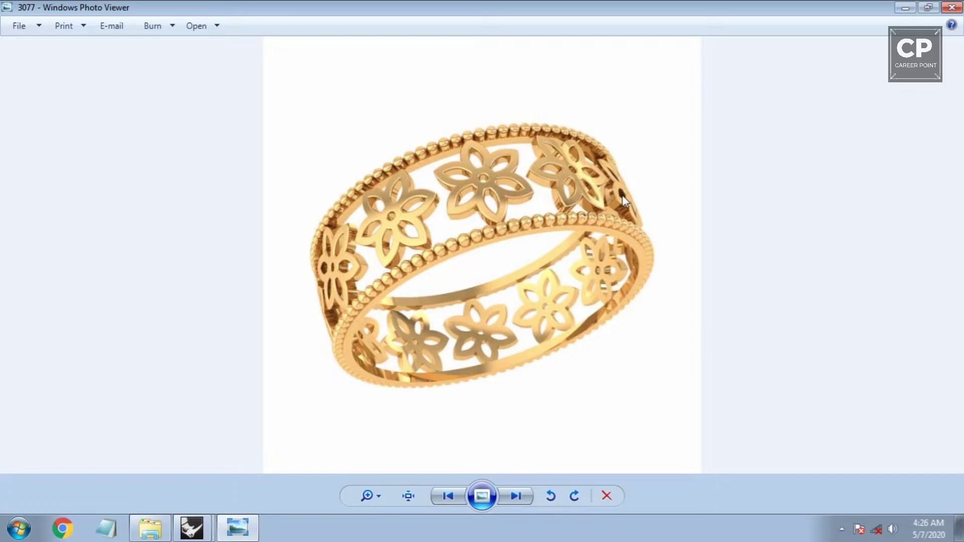
pyautogui.hotkey('alt', 'Tab')
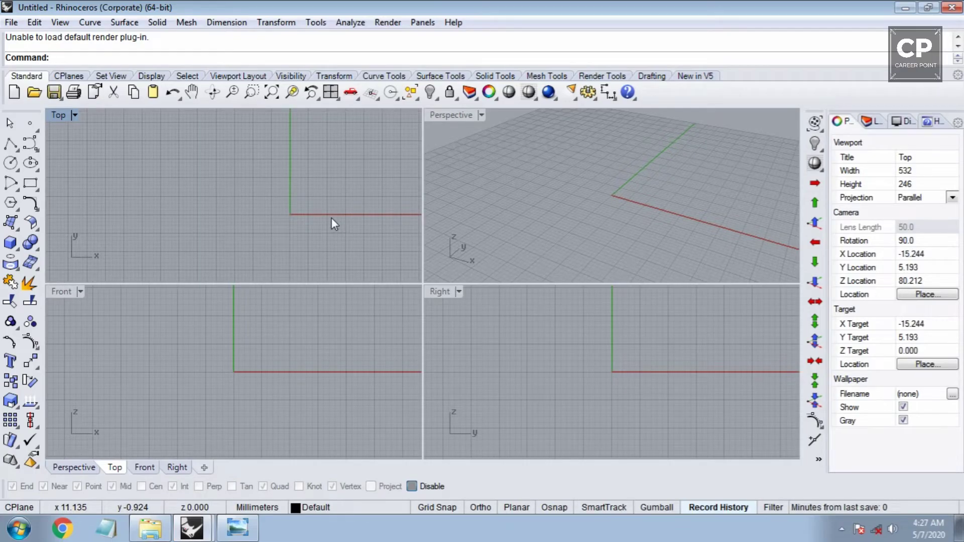
# Draw a 17-diameter circle centred at the origin in the maximized Front view
pyautogui.hotkey('ctrl', 'F2')
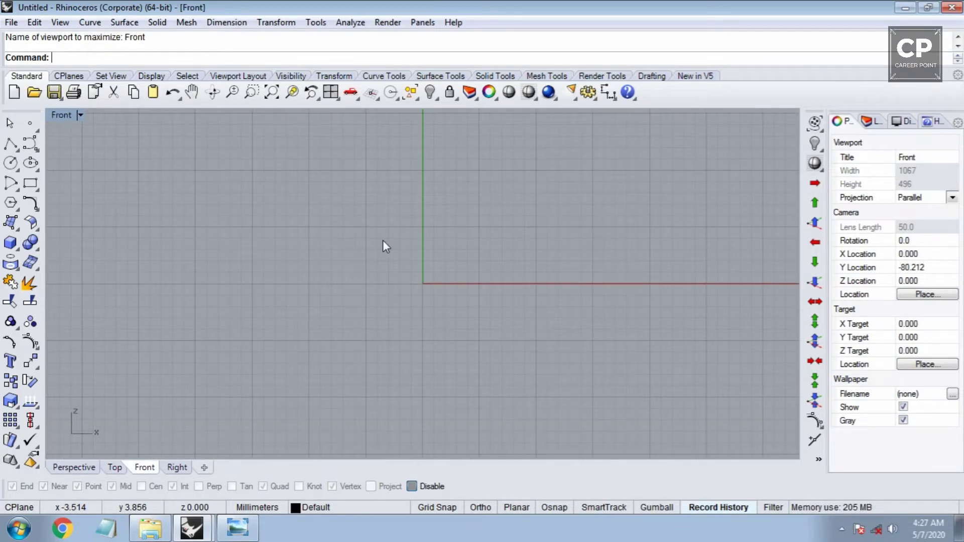
pyautogui.write('c')
pyautogui.press('Return')
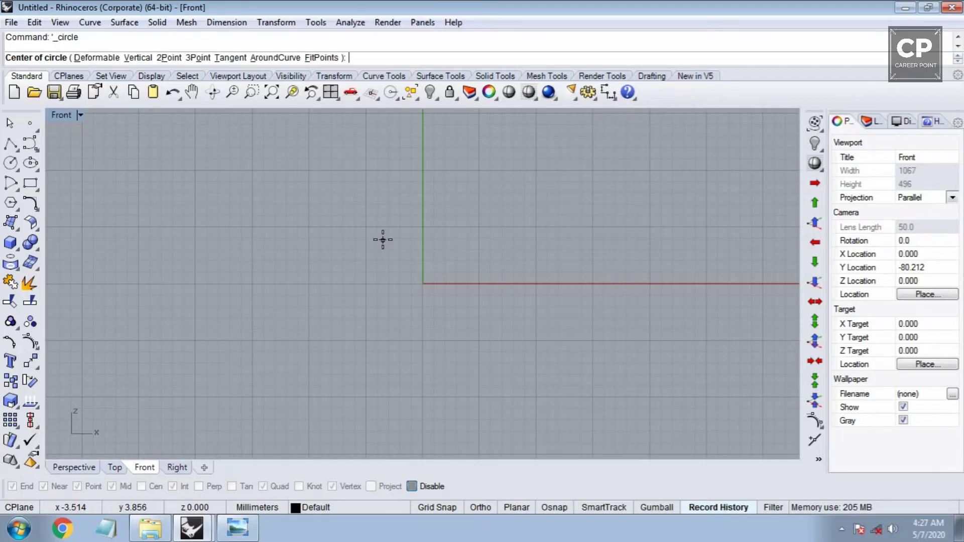
pyautogui.write('0')
pyautogui.press('Return')
pyautogui.write('17')
pyautogui.press('Return')
# In Top view, offset the circle 0.4 on both sides, making three concentric circles
pyautogui.click(414, 187)
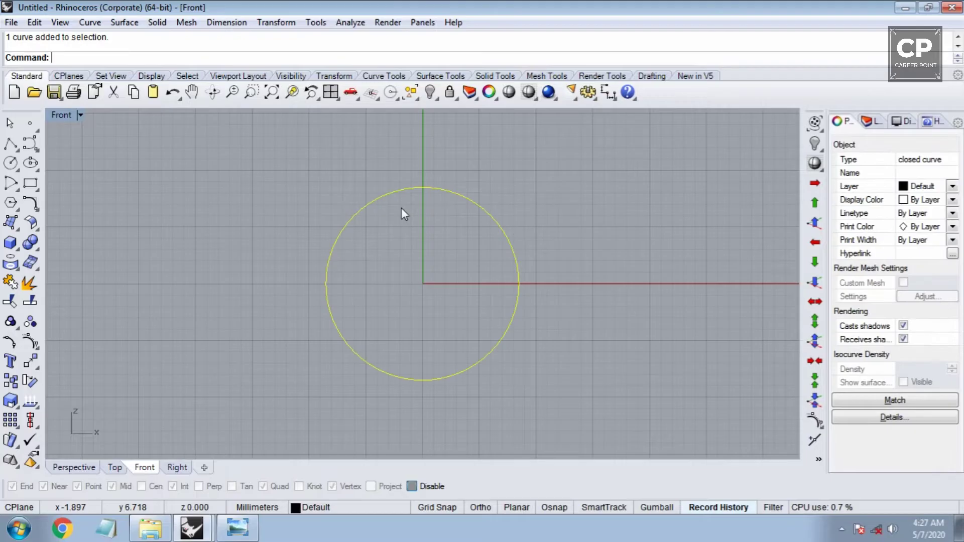
pyautogui.hotkey('ctrl', 'F1')
pyautogui.moveTo(500, 290); pyautogui.dragTo(461, 300, button='right')
pyautogui.write('offset')
pyautogui.press('Return')
pyautogui.write('b')
pyautogui.press('Return')
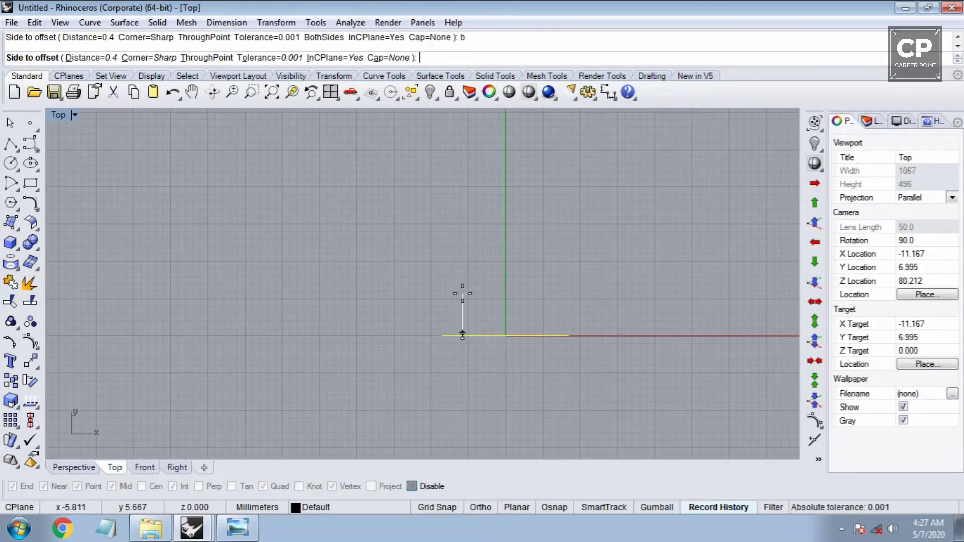
pyautogui.click(462, 294)
pyautogui.scroll(3, 384, 291)
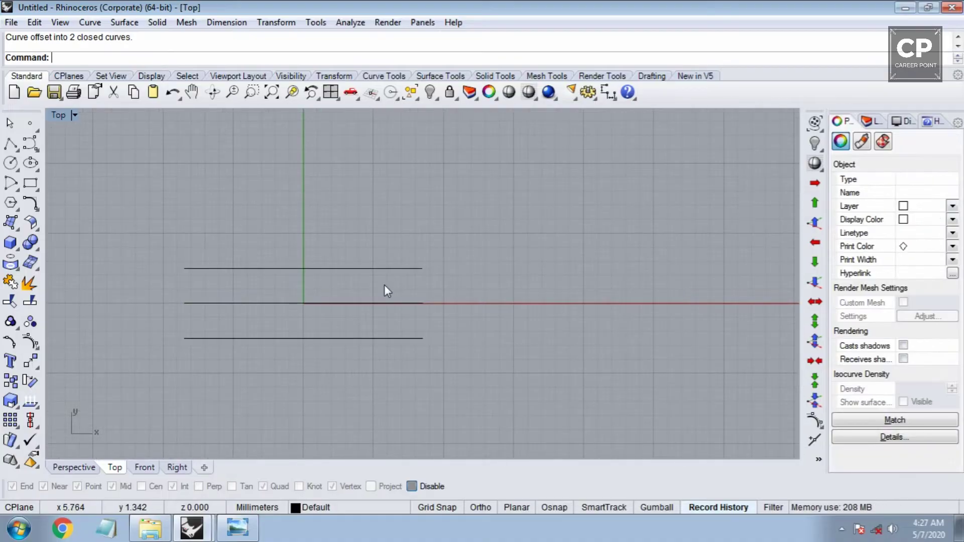
pyautogui.scroll(-2, 384, 285)
pyautogui.moveTo(361, 310); pyautogui.dragTo(364, 274, button='right')
pyautogui.scroll(-2, 369, 270)
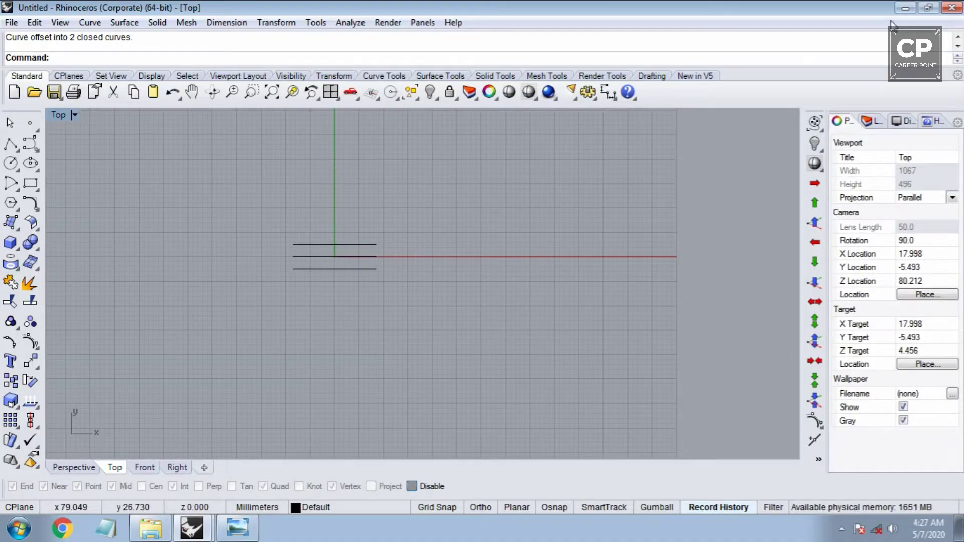
# Restore both windows, dock Photo Viewer at the right and stretch Rhino to full screen height
pyautogui.click(923, 11)
pyautogui.click(597, 53)
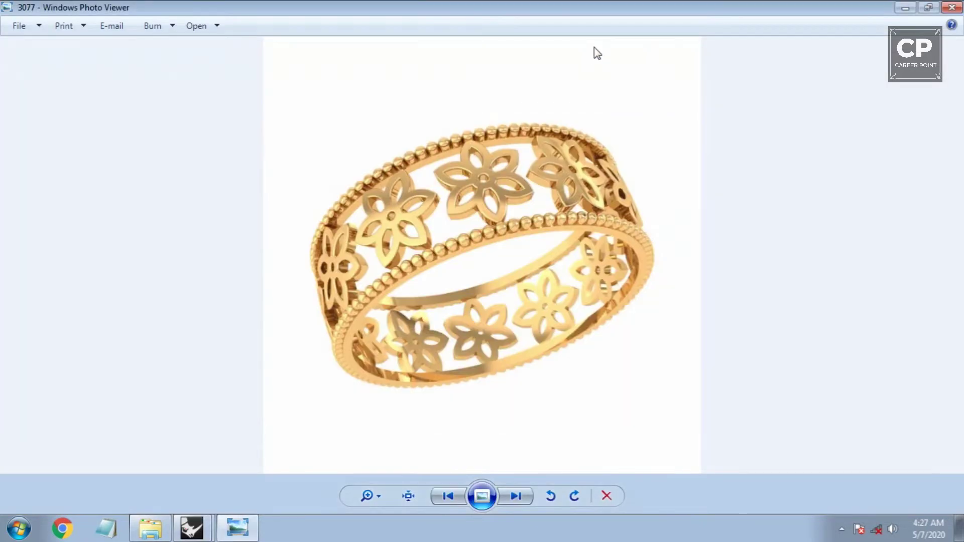
pyautogui.click(929, 9)
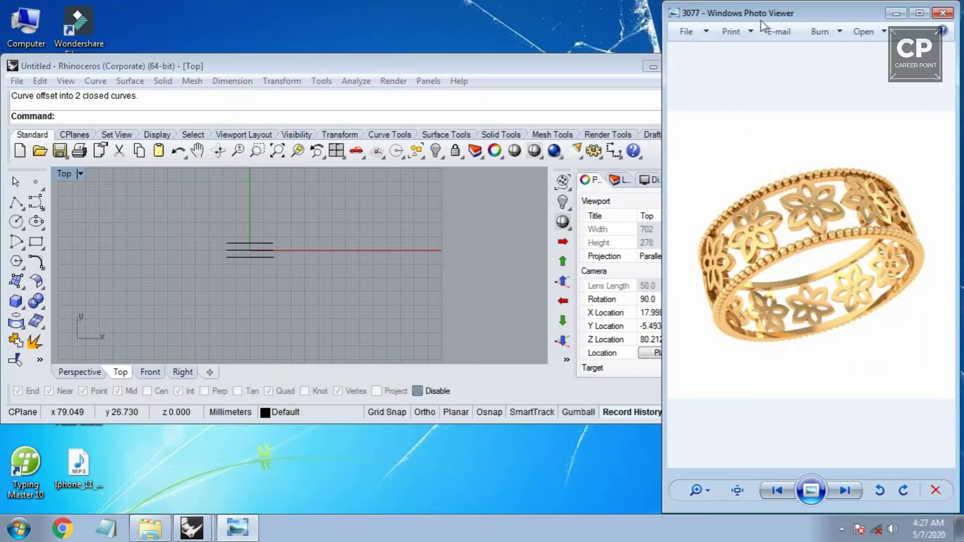
pyautogui.moveTo(638, 52); pyautogui.dragTo(638, 1)
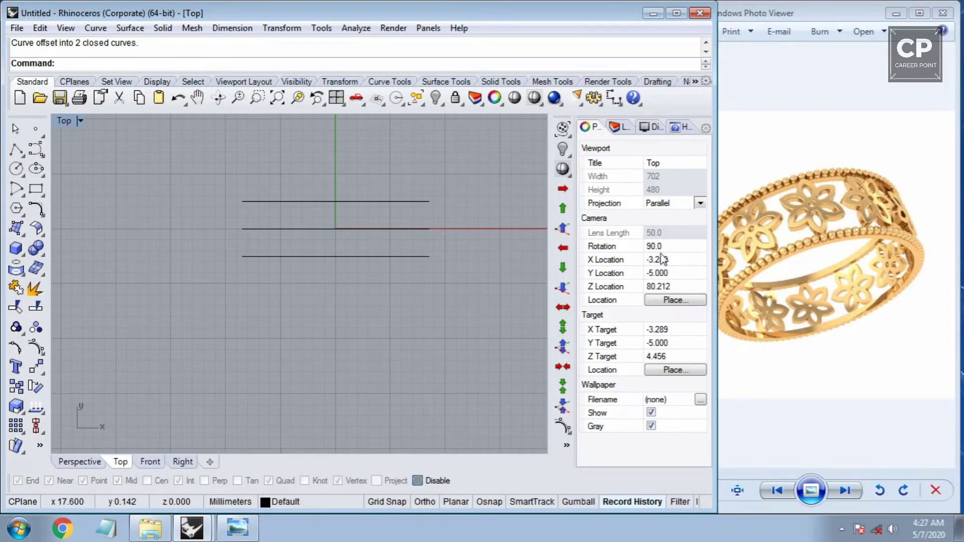
# Draw an arc from the origin to a point straight above it
pyautogui.write('a')
pyautogui.press('Return')
pyautogui.scroll(5, 327, 219)
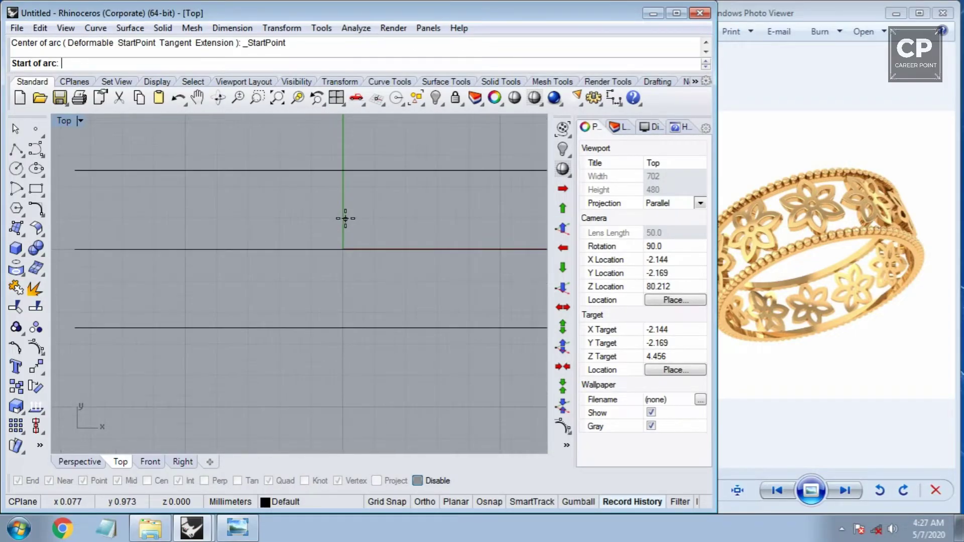
pyautogui.press('alt')
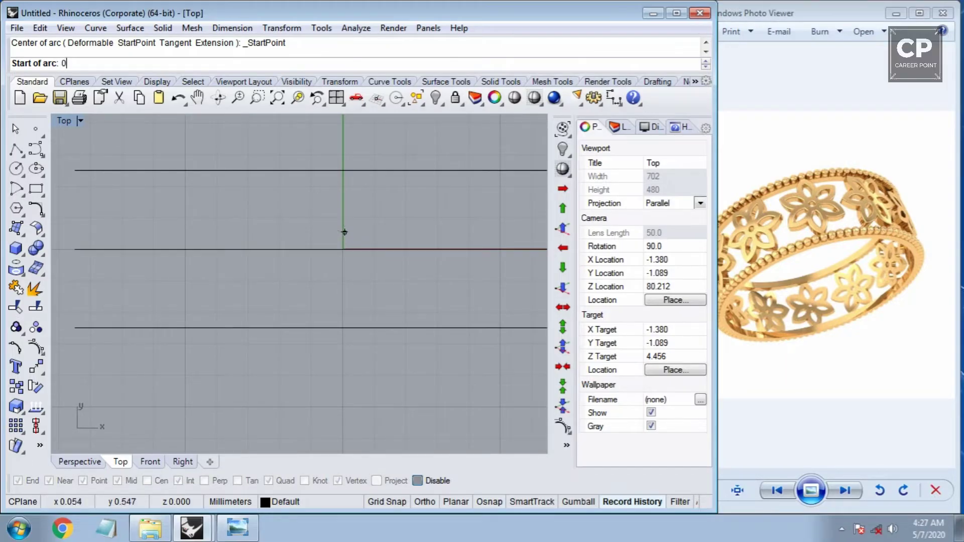
pyautogui.press('Return')
pyautogui.press('shift')
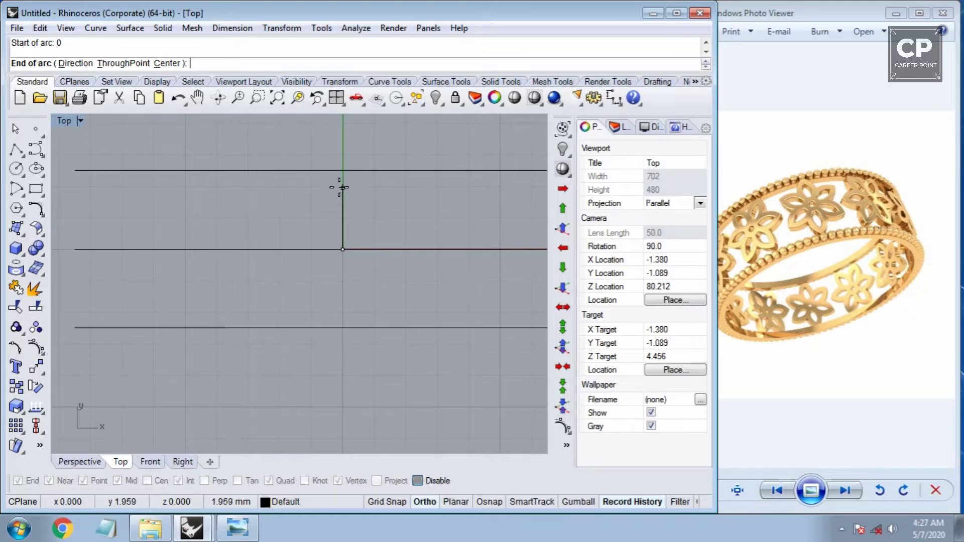
pyautogui.click(343, 188)
pyautogui.click(332, 211)
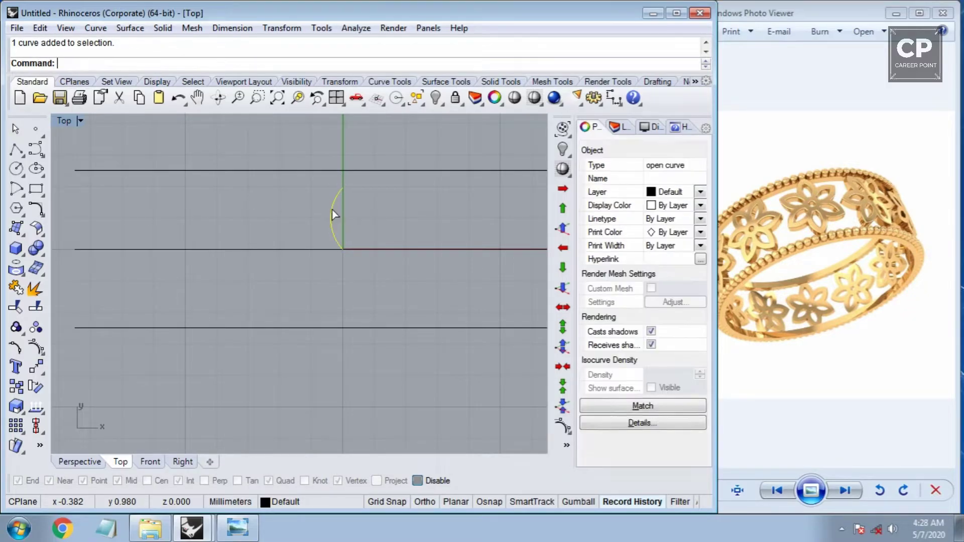
# Mirror the arc about the vertical axis through the origin and join both halves into a closed petal
pyautogui.write('mirror')
pyautogui.press('Return')
pyautogui.write('0')
pyautogui.press('Return')
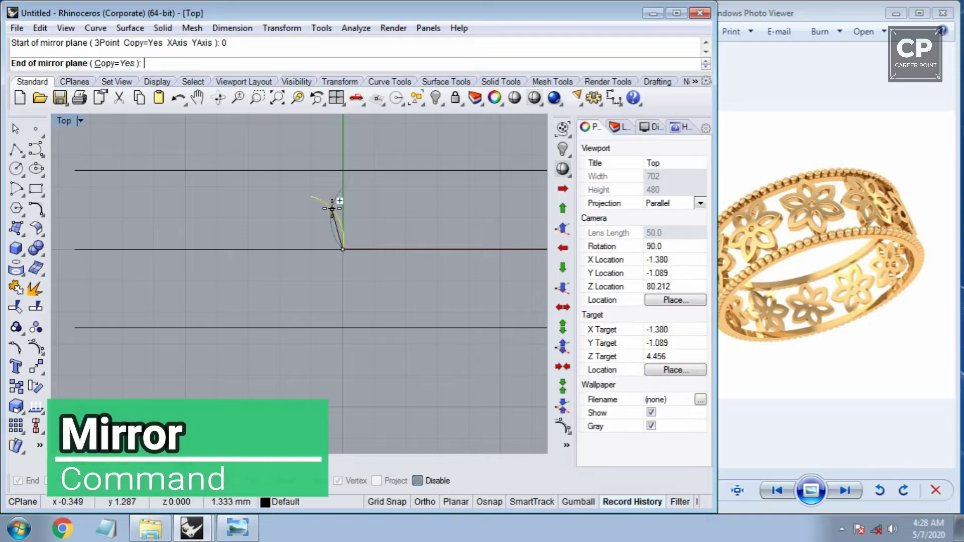
pyautogui.click(358, 203)
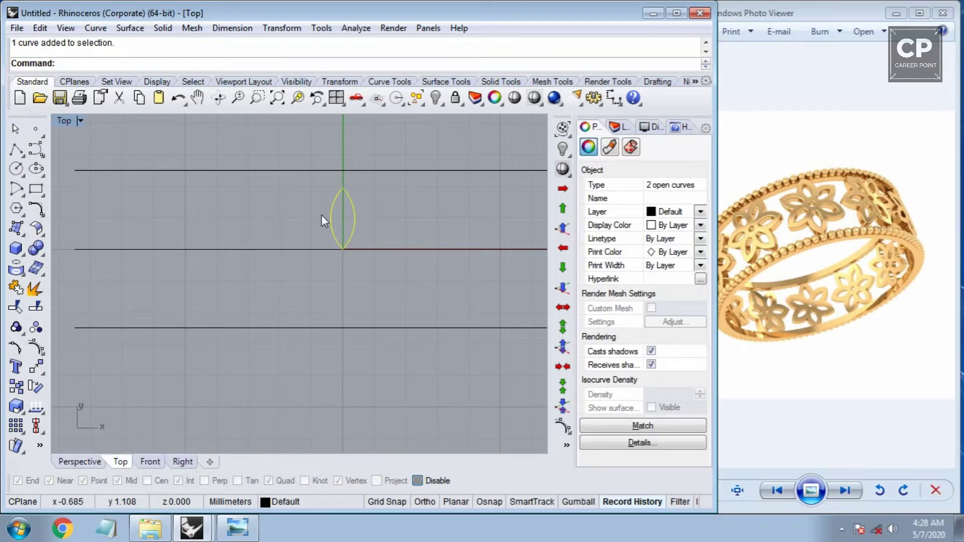
pyautogui.hotkey('ctrl', 'j')
# Offset the petal outline 0.4 to the outside
pyautogui.write('offset')
pyautogui.press('Return')
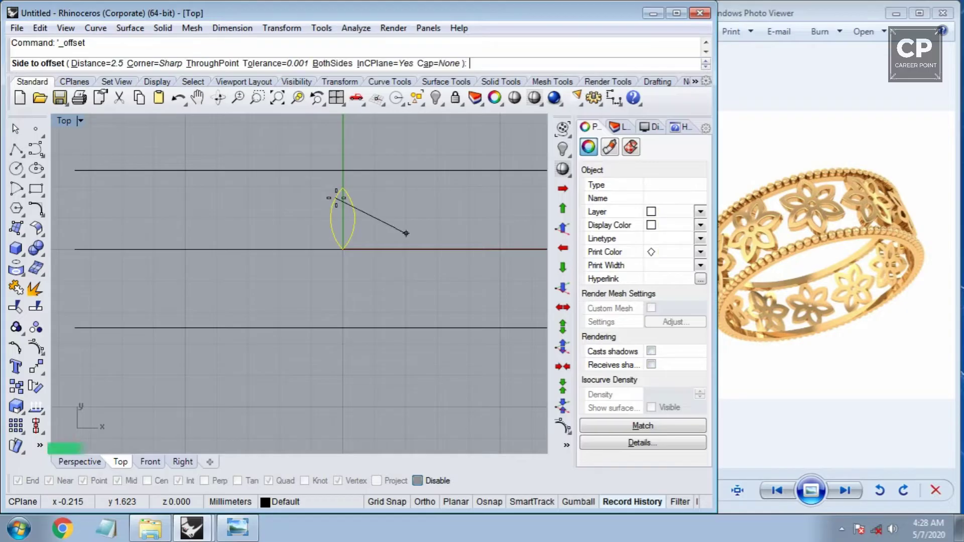
pyautogui.write('.4')
pyautogui.press('Return')
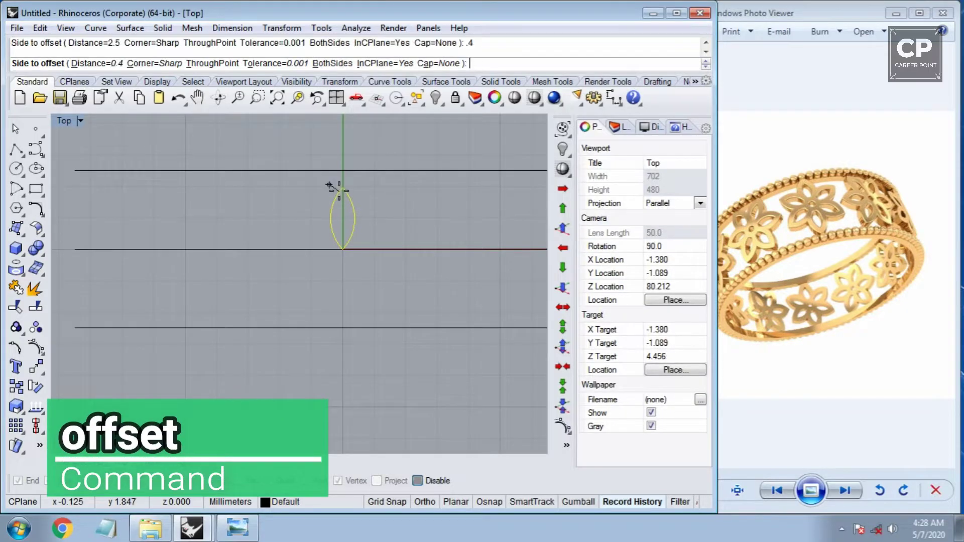
pyautogui.click(340, 191)
# Polar-array the doubled petal six times over 360° around the origin
pyautogui.press('Return')
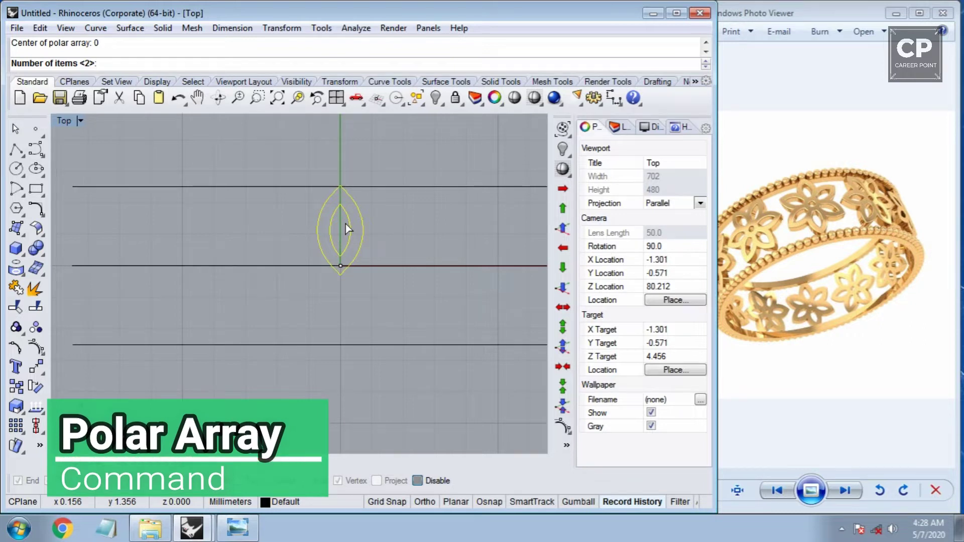
pyautogui.write('6')
pyautogui.press('Return')
pyautogui.press('Return')
pyautogui.press('Return')
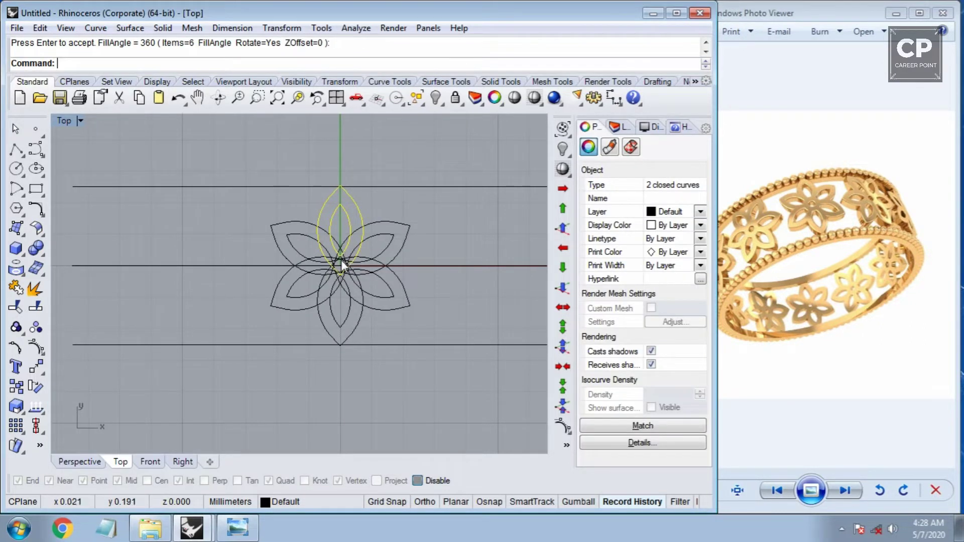
pyautogui.scroll(1, 340, 207)
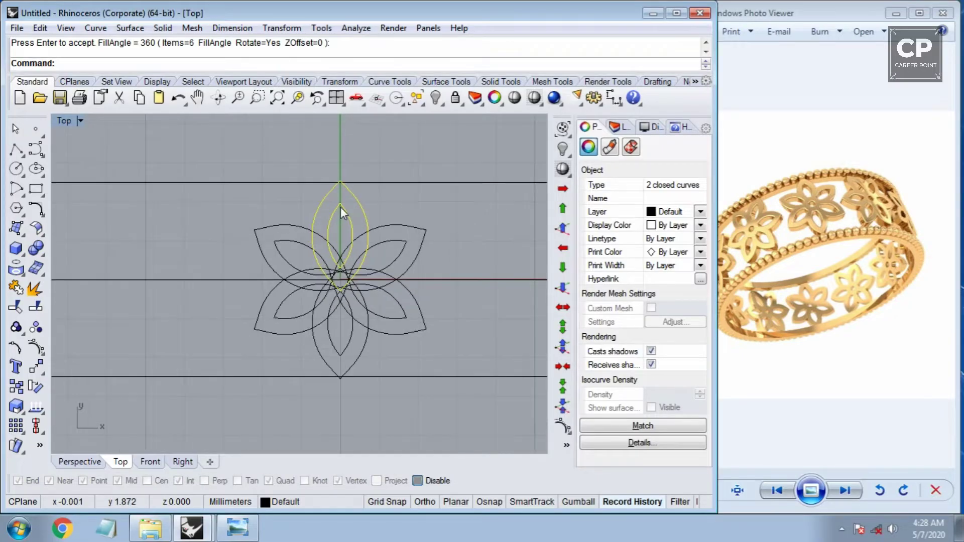
# Move the original petal up until its tip meets the upper ring line, updating the array copies
pyautogui.write('m')
pyautogui.press('Return')
pyautogui.scroll(1, 341, 207)
pyautogui.click(344, 196)
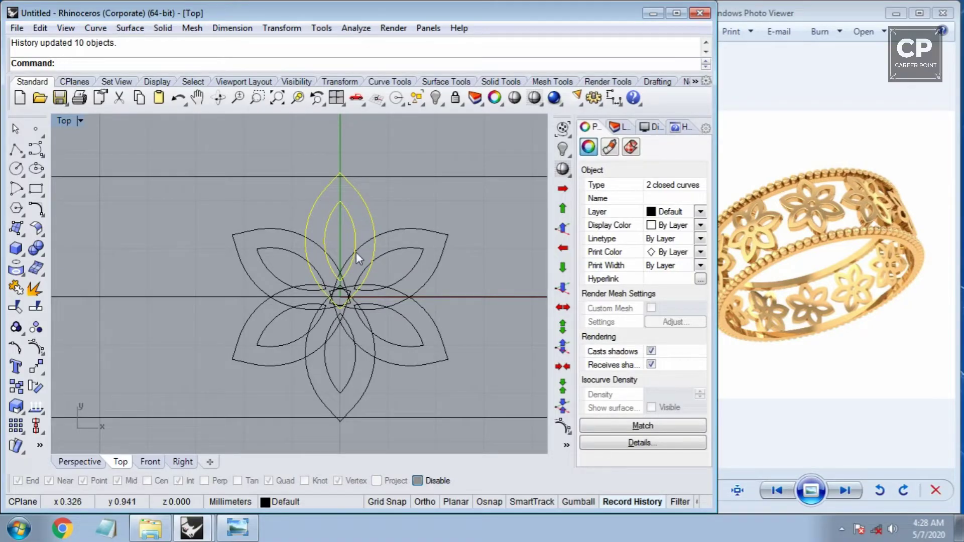
pyautogui.scroll(-1, 493, 267)
pyautogui.scroll(-2, 366, 280)
pyautogui.scroll(-1, 408, 285)
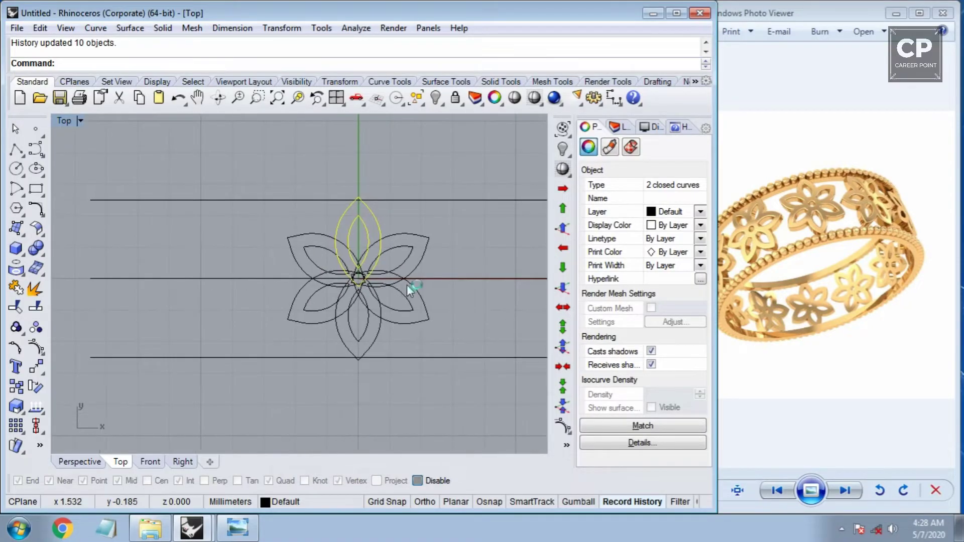
pyautogui.press('Escape')
# Draw a small circle centred at the origin in the middle of the flower
pyautogui.click(15, 170)
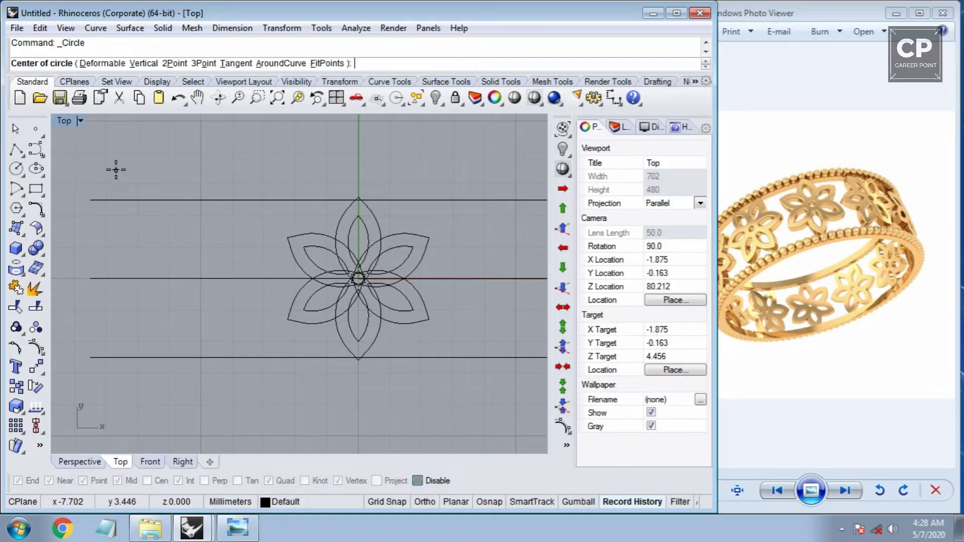
pyautogui.write('0')
pyautogui.press('Return')
pyautogui.scroll(2, 286, 232)
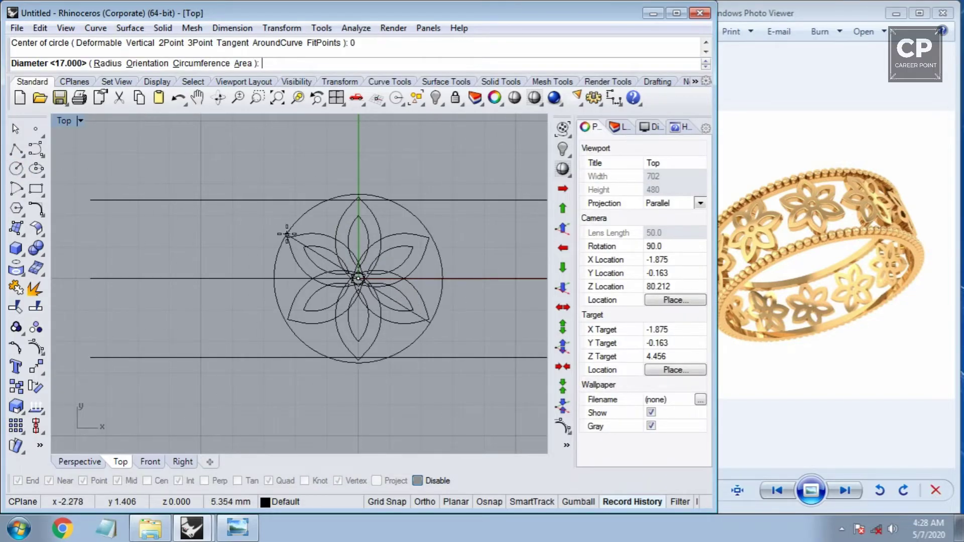
pyautogui.scroll(3, 311, 251)
pyautogui.scroll(1, 295, 255)
pyautogui.click(294, 255)
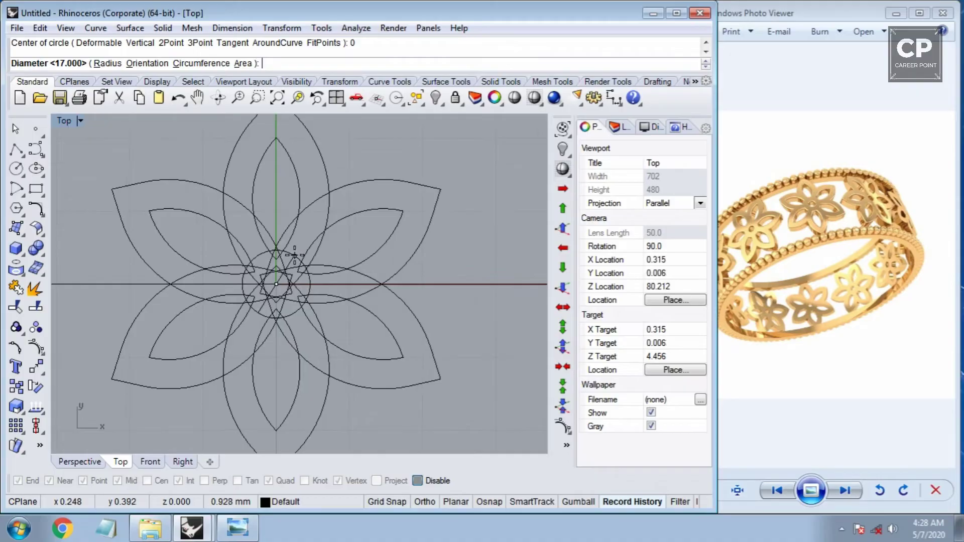
pyautogui.scroll(2, 285, 268)
pyautogui.click(291, 271)
# Offset the centre circle to create a second concentric circle
pyautogui.write('offset')
pyautogui.press('Return')
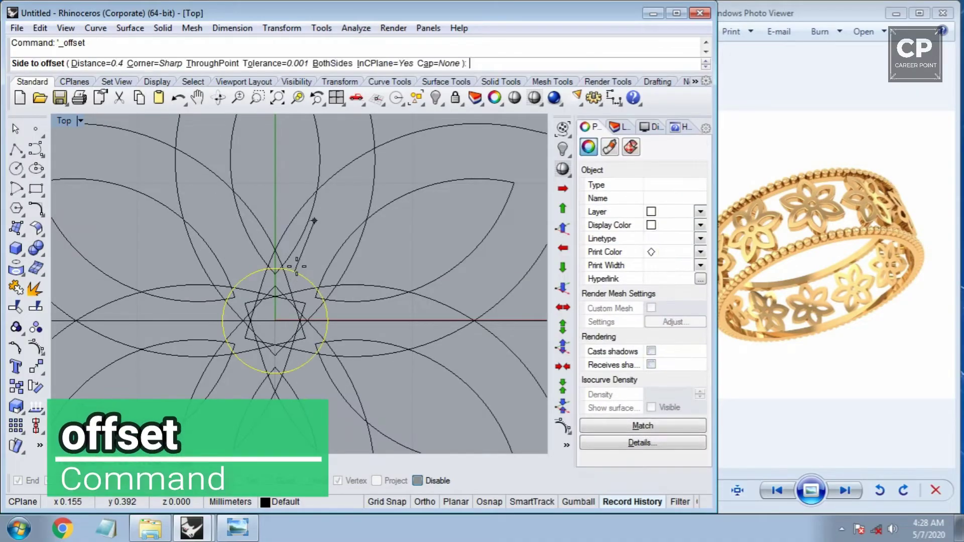
pyautogui.click(313, 220)
pyautogui.scroll(-2, 296, 254)
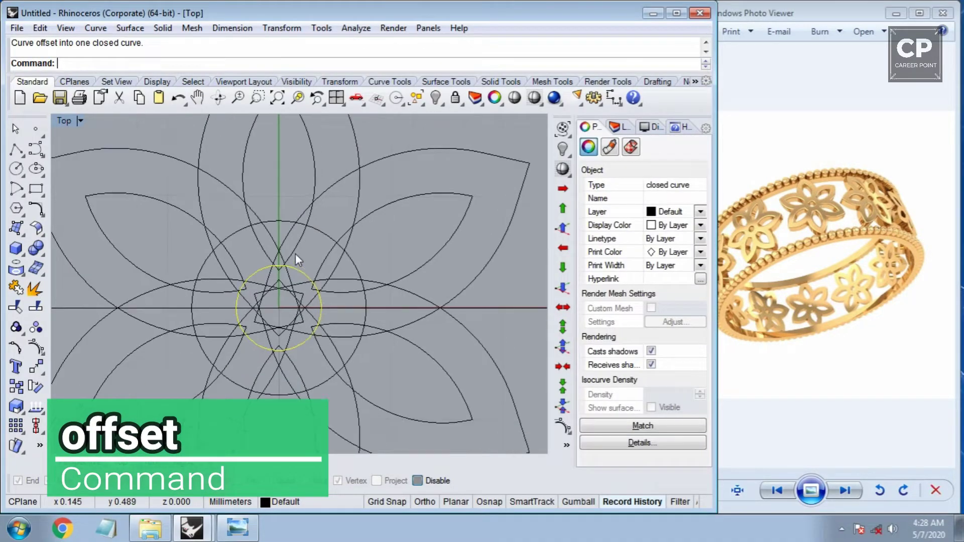
pyautogui.keyDown('shift'); pyautogui.click(309, 205); pyautogui.keyUp('shift')
pyautogui.scroll(-3, 300, 249)
pyautogui.press('Escape')
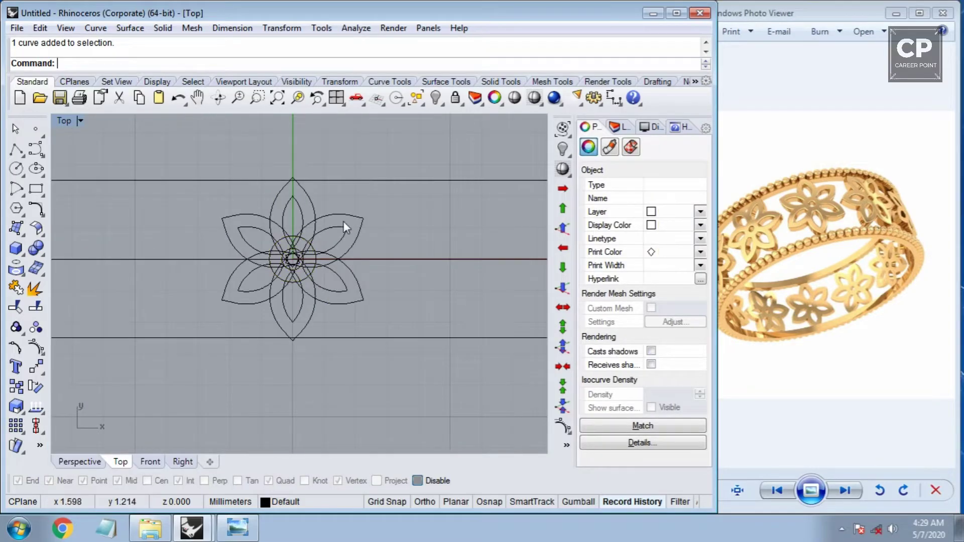
# Window-select the arrayed petal copies and delete them, keeping one outer and inner petal
pyautogui.moveTo(354, 229); pyautogui.dragTo(327, 311)
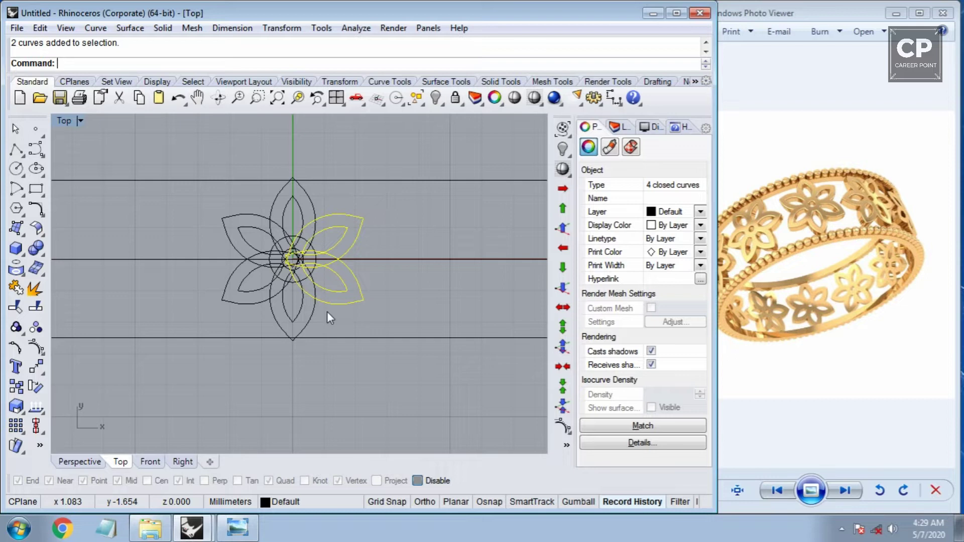
pyautogui.moveTo(327, 309)
pyautogui.keyDown('shift'); pyautogui.mouseDown()
pyautogui.moveTo(257, 305)
pyautogui.moveTo(267, 285)
pyautogui.mouseUp(); pyautogui.keyUp('shift')
pyautogui.scroll(3, 257, 294)
pyautogui.moveTo(318, 230); pyautogui.dragTo(304, 263, button='right')
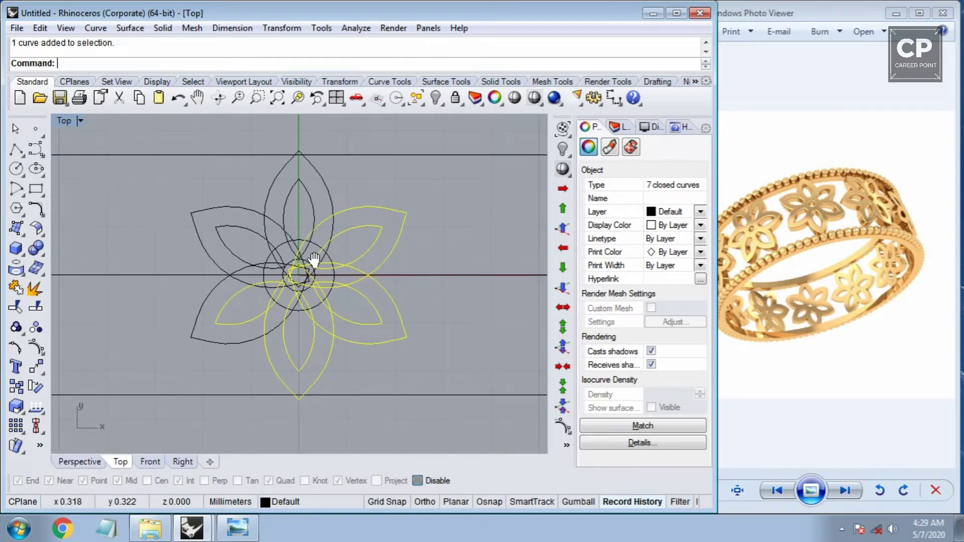
pyautogui.keyDown('shift'); pyautogui.moveTo(242, 197); pyautogui.dragTo(235, 272); pyautogui.keyUp('shift')
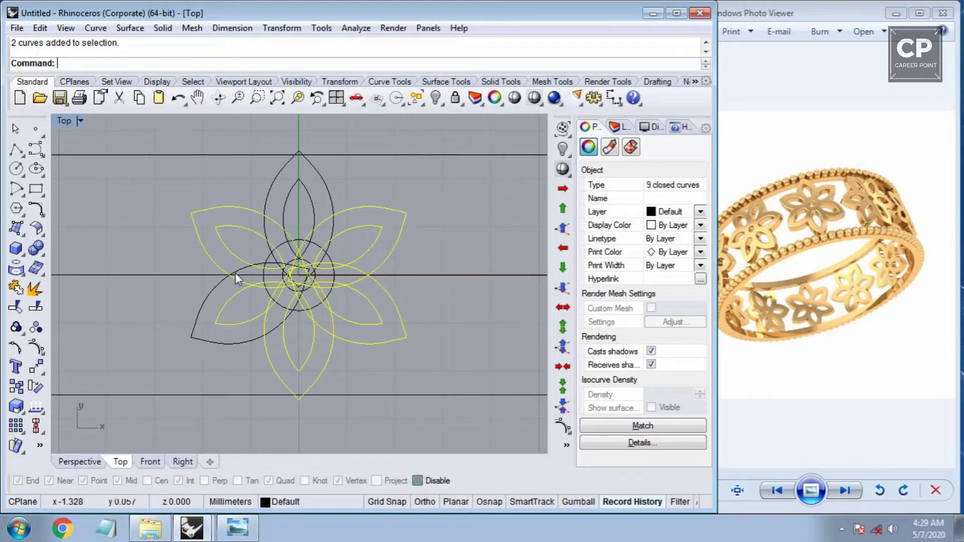
pyautogui.keyDown('shift'); pyautogui.moveTo(246, 309); pyautogui.dragTo(183, 325); pyautogui.keyUp('shift')
pyautogui.scroll(-2, 276, 289)
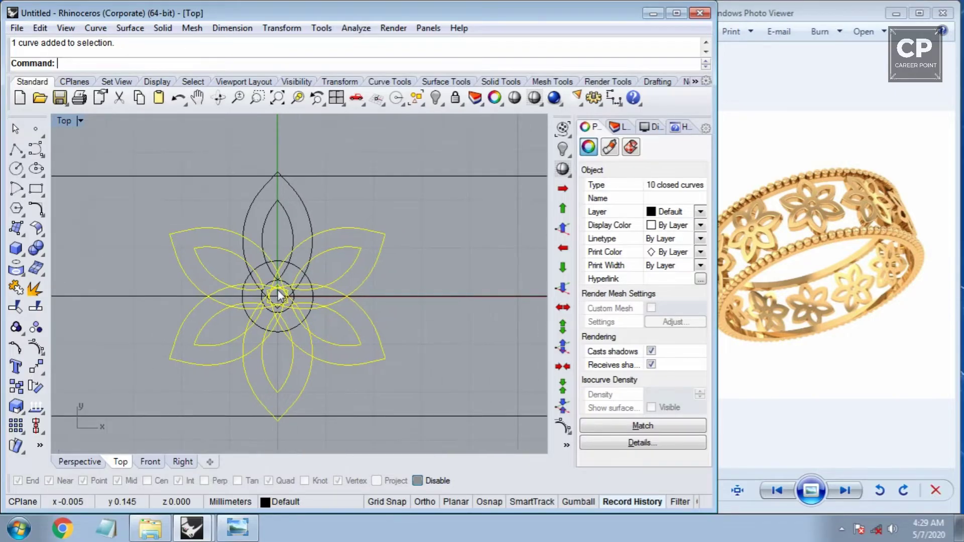
pyautogui.press('Delete')
# Maximize the Perspective view, begin an arc and orbit toward the profile curves
pyautogui.hotkey('ctrl', 'F4')
pyautogui.press('Return')
pyautogui.moveTo(237, 236); pyautogui.dragTo(260, 268, button='right')
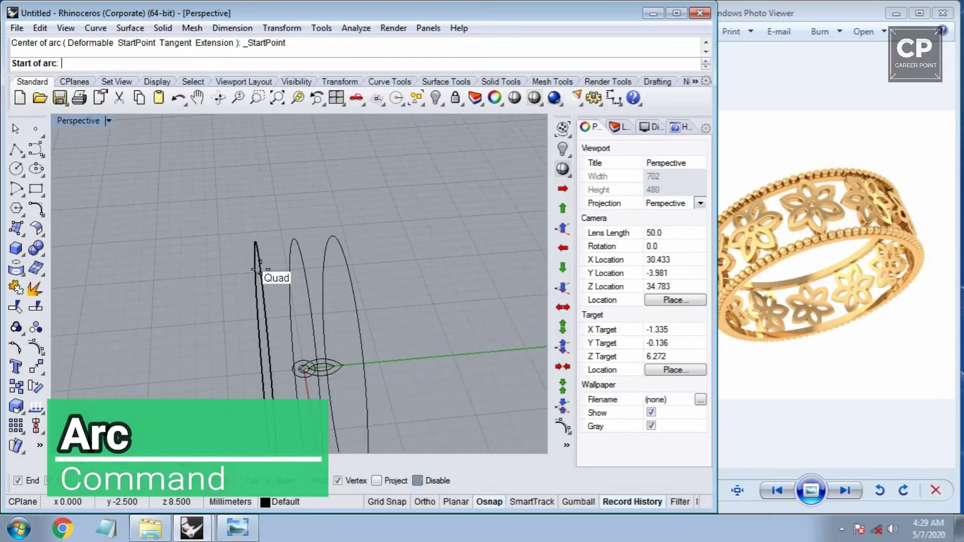
# Draw an arc between the outer curves' quad points with its apex on the Right view's centre line
pyautogui.click(261, 273)
pyautogui.click(343, 258)
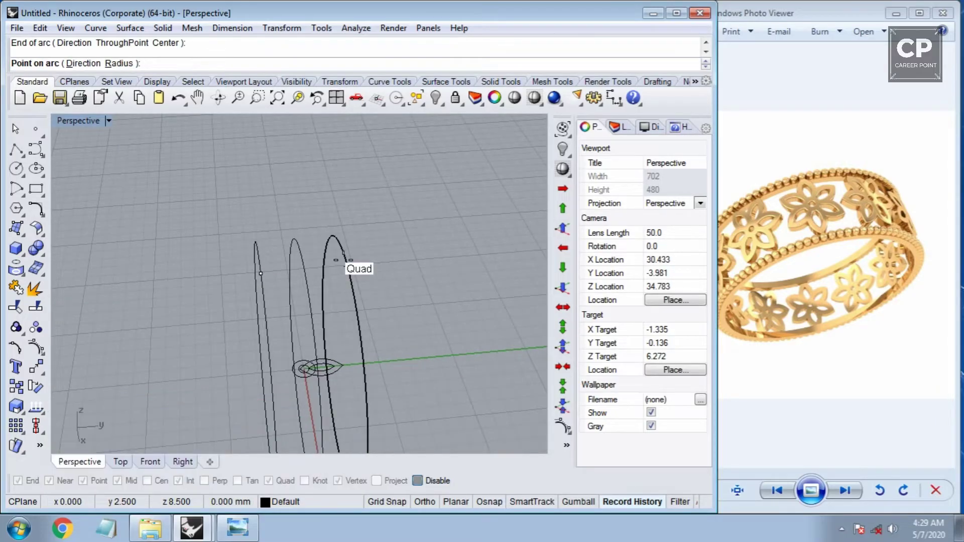
pyautogui.hotkey('ctrl', 'F3')
pyautogui.scroll(3, 290, 176)
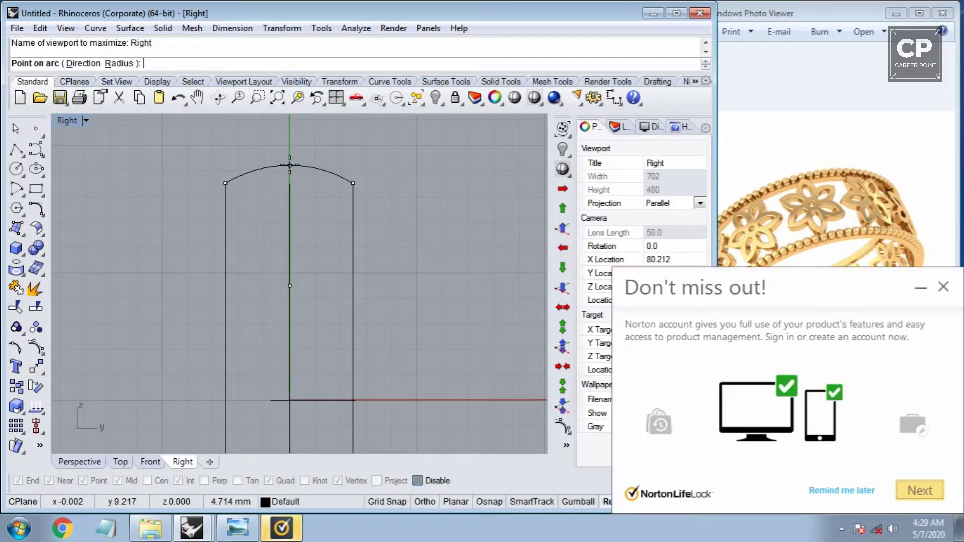
pyautogui.click(290, 166)
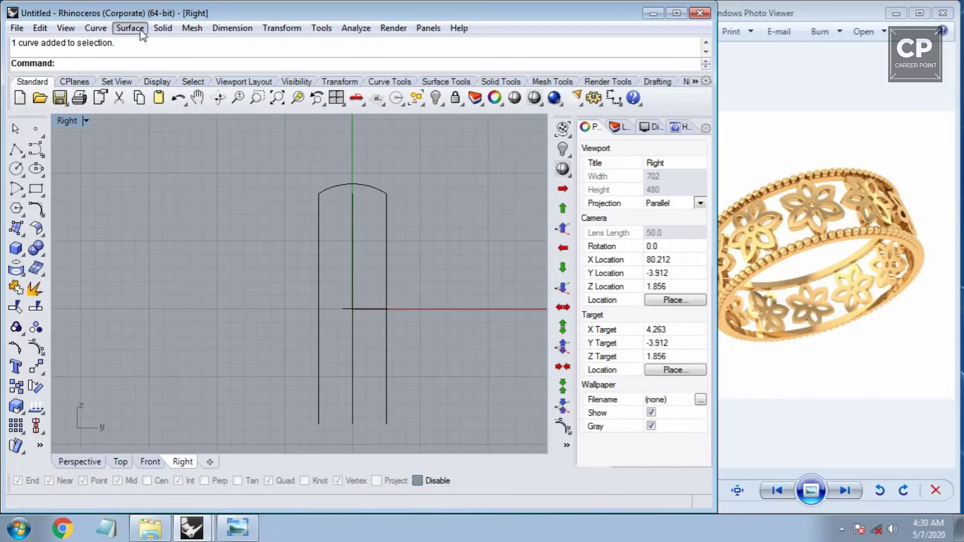
pyautogui.click(141, 31)
# Sweep 2 Rails along the left and right curves with the top arc as section, shown shaded
pyautogui.click(160, 91)
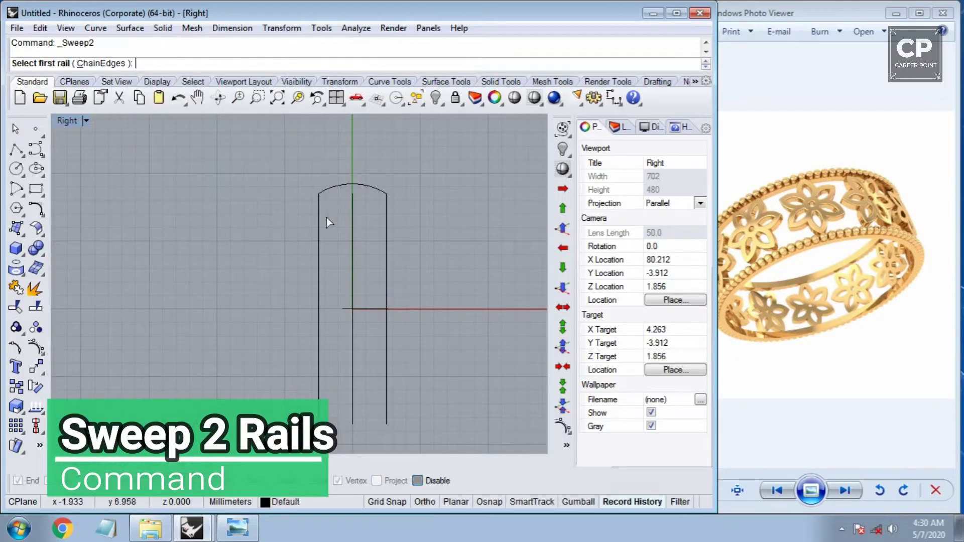
pyautogui.click(319, 214)
pyautogui.click(390, 214)
pyautogui.click(373, 187)
pyautogui.press('Return')
pyautogui.press('Escape')
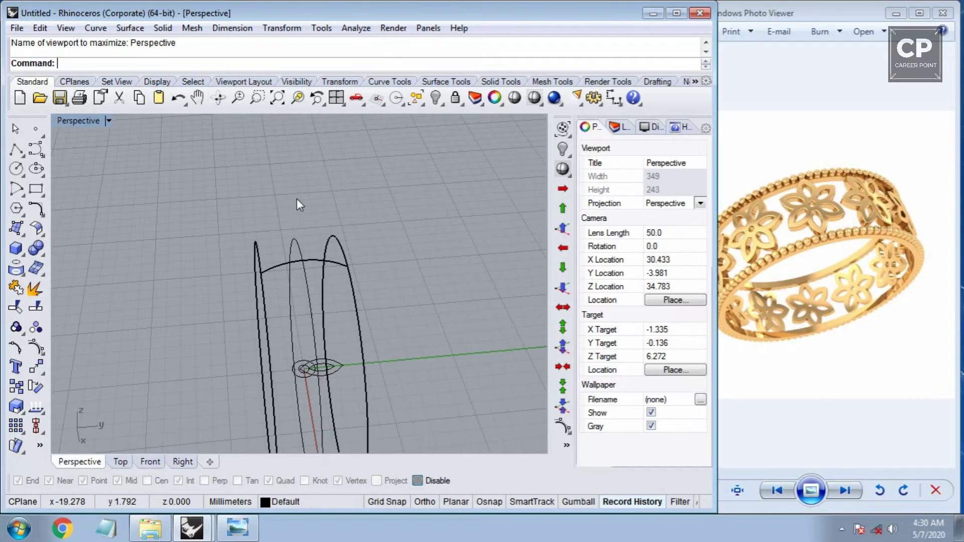
pyautogui.moveTo(297, 197); pyautogui.dragTo(346, 259, button='right')
pyautogui.hotkey('ctrl', 'alt', 's')
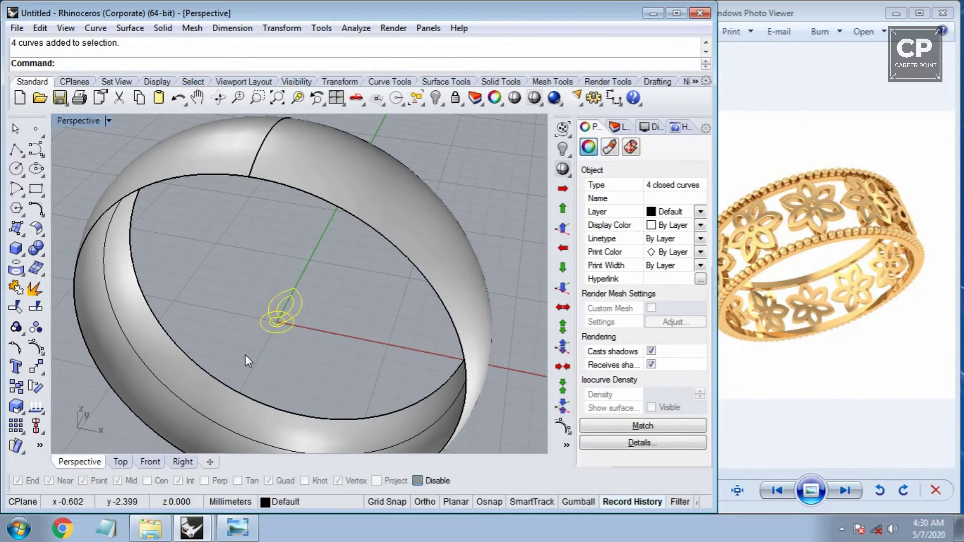
# In the maximized Top view, select the petal curves and shift them slightly downward
pyautogui.hotkey('ctrl', 'F1')
pyautogui.click(296, 250)
pyautogui.moveTo(312, 213)
pyautogui.mouseDown()
pyautogui.moveTo(290, 232)
pyautogui.moveTo(291, 247)
pyautogui.mouseUp()
pyautogui.write('P')
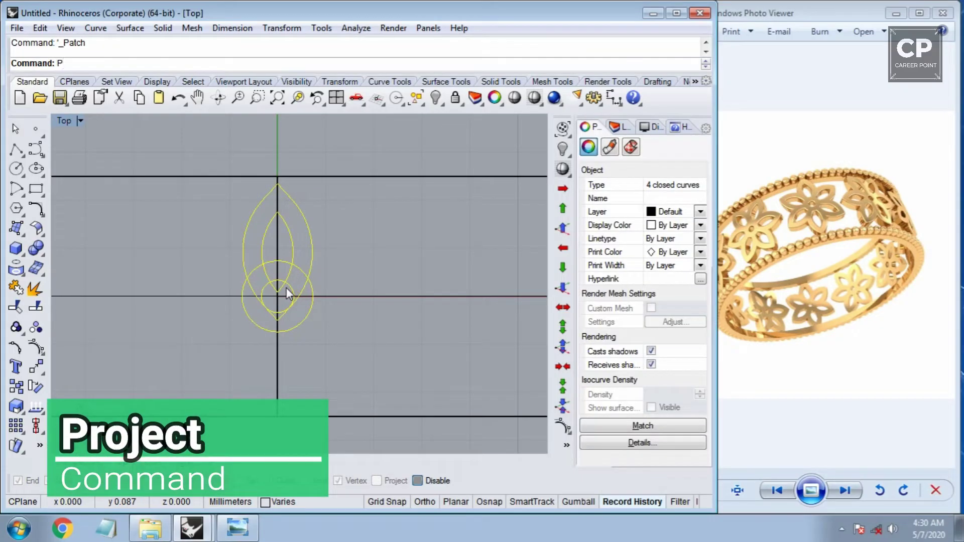
# Project the petal and circle curves onto the ring band surface
pyautogui.write('roject')
pyautogui.press('Return')
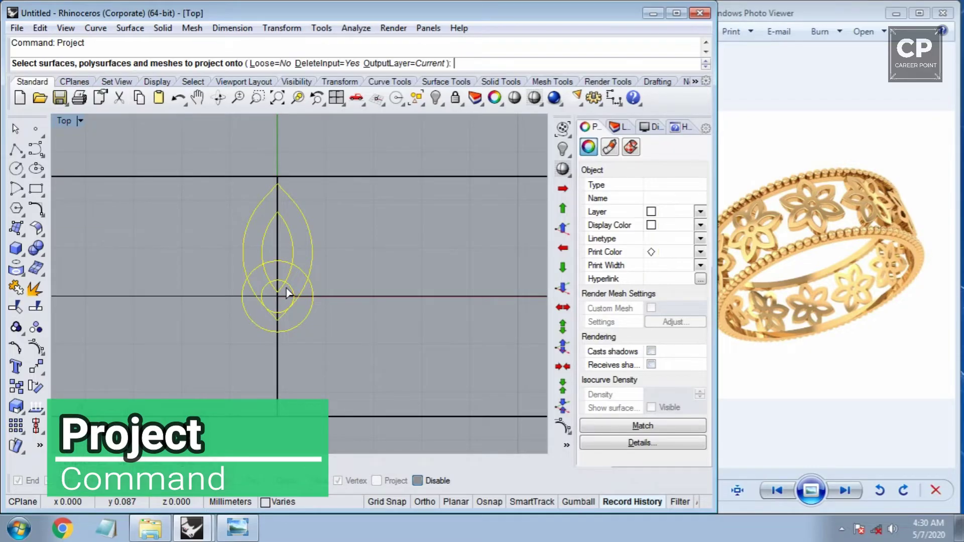
pyautogui.click(323, 175)
pyautogui.press('Return')
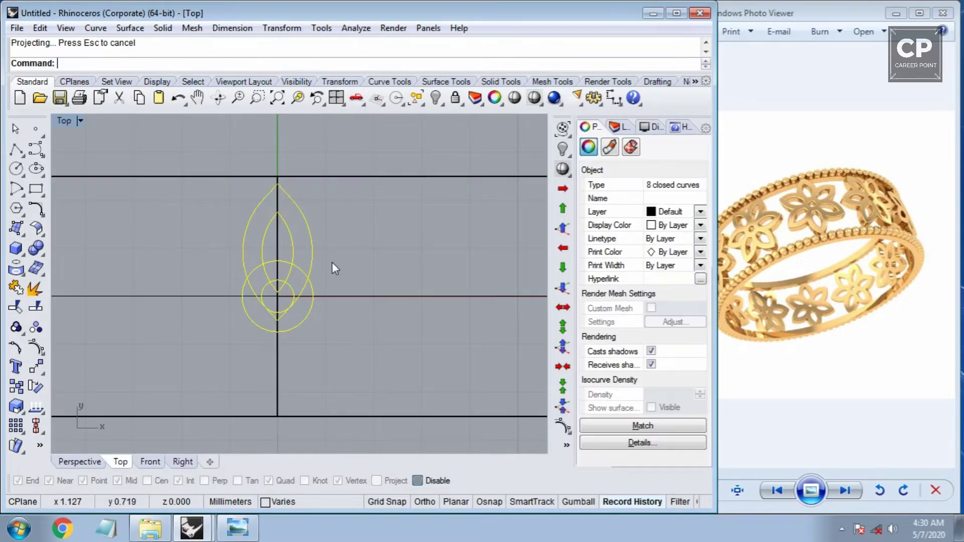
pyautogui.hotkey('ctrl', 'F4')
pyautogui.scroll(5, 288, 226)
pyautogui.moveTo(352, 281)
pyautogui.mouseDown(button='right')
pyautogui.moveTo(387, 299)
pyautogui.moveTo(344, 312)
pyautogui.mouseUp(button='right')
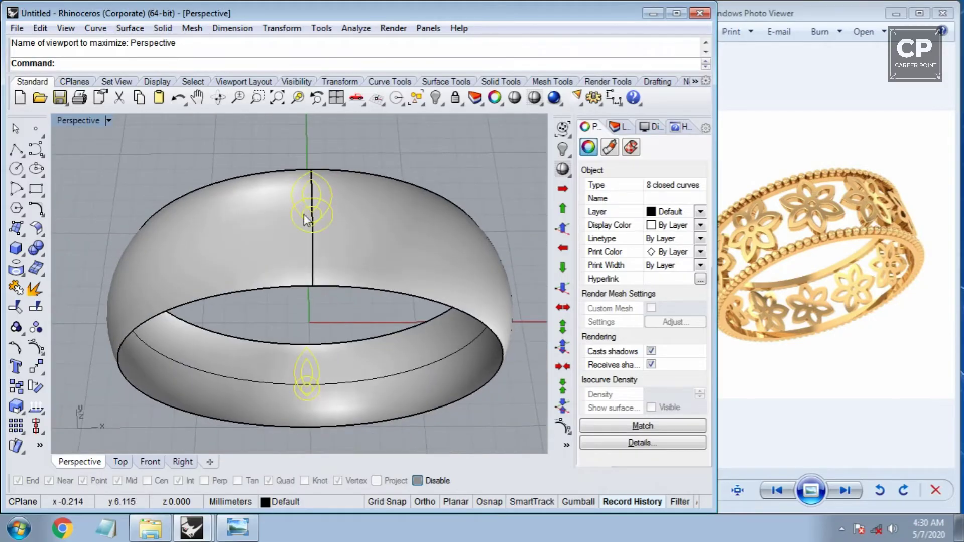
pyautogui.scroll(-2, 324, 231)
# Remove the projected curves under the band and select both projected circles for hiding
pyautogui.press('Escape')
pyautogui.moveTo(286, 417); pyautogui.dragTo(397, 303)
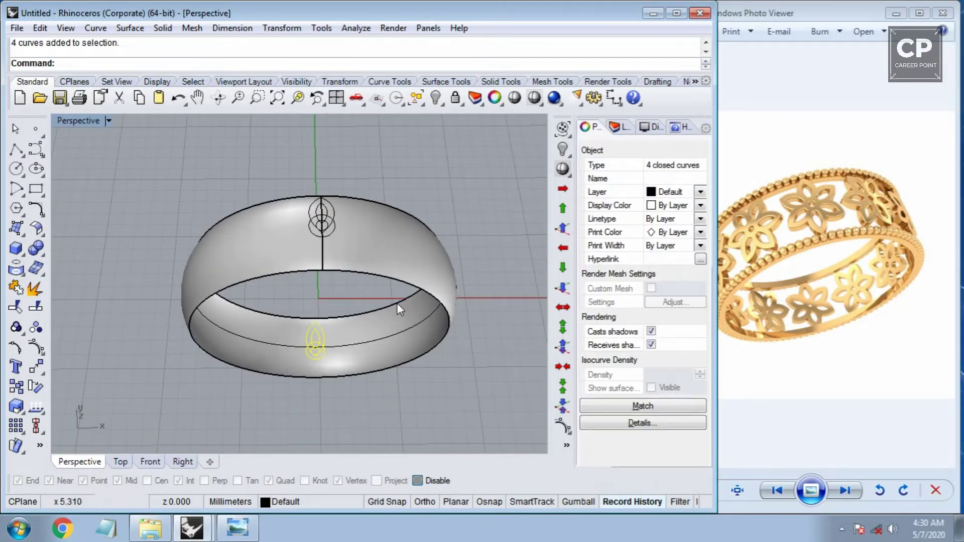
pyautogui.press('Escape')
pyautogui.scroll(5, 328, 227)
pyautogui.click(307, 240)
pyautogui.press('Escape')
pyautogui.keyDown('shift'); pyautogui.click(309, 217); pyautogui.keyUp('shift')
# Patch a flat washer surface between the two circles and trim out the inner hole
pyautogui.hotkey('ctrl', 'h')
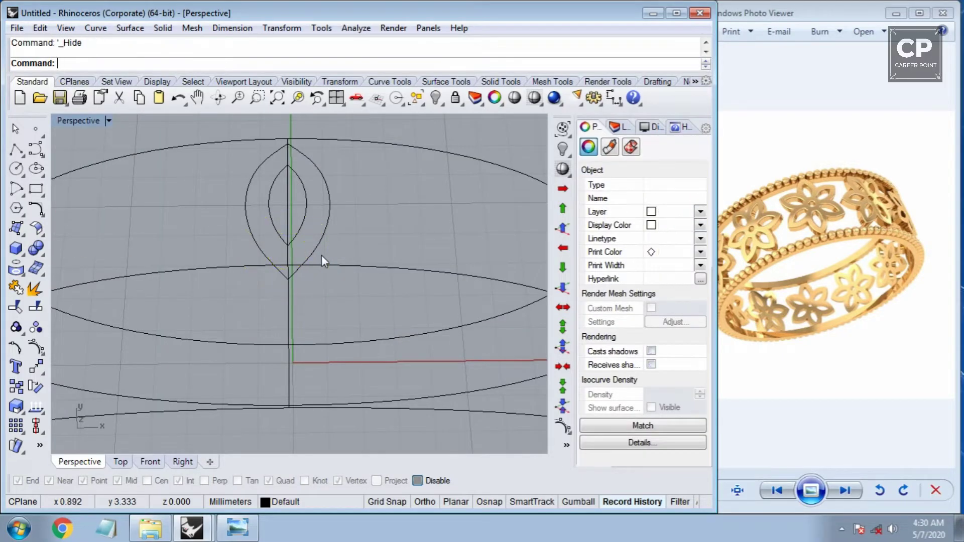
pyautogui.hotkey('ctrl', 'z')
pyautogui.click(317, 229)
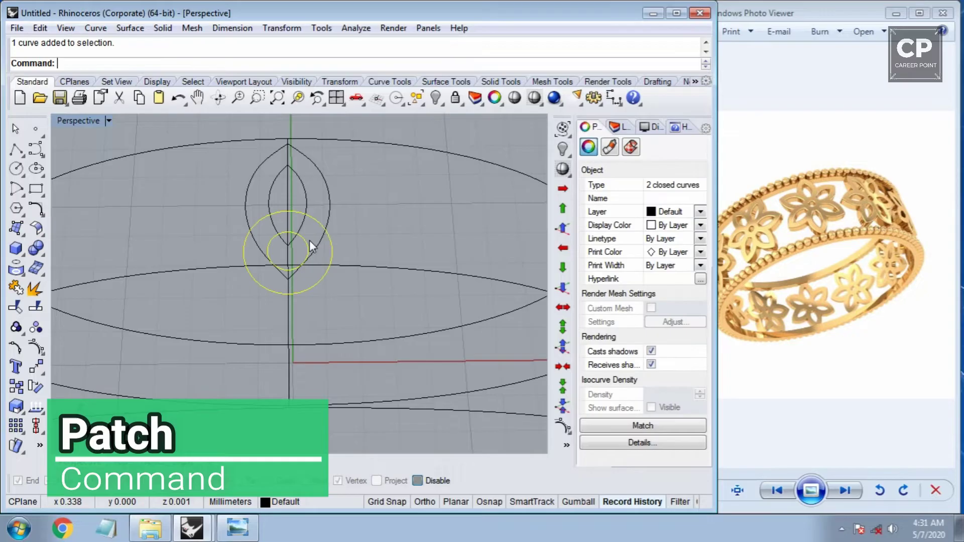
pyautogui.write('pa')
pyautogui.press('Return')
pyautogui.press('Return')
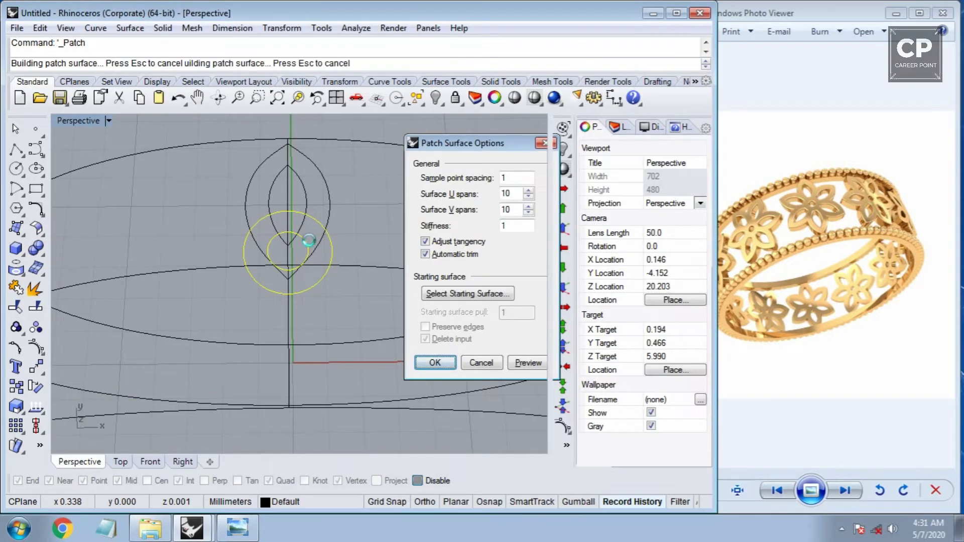
pyautogui.scroll(2, 292, 251)
pyautogui.scroll(2, 293, 256)
pyautogui.write('trim')
pyautogui.press('Return')
pyautogui.click(298, 272)
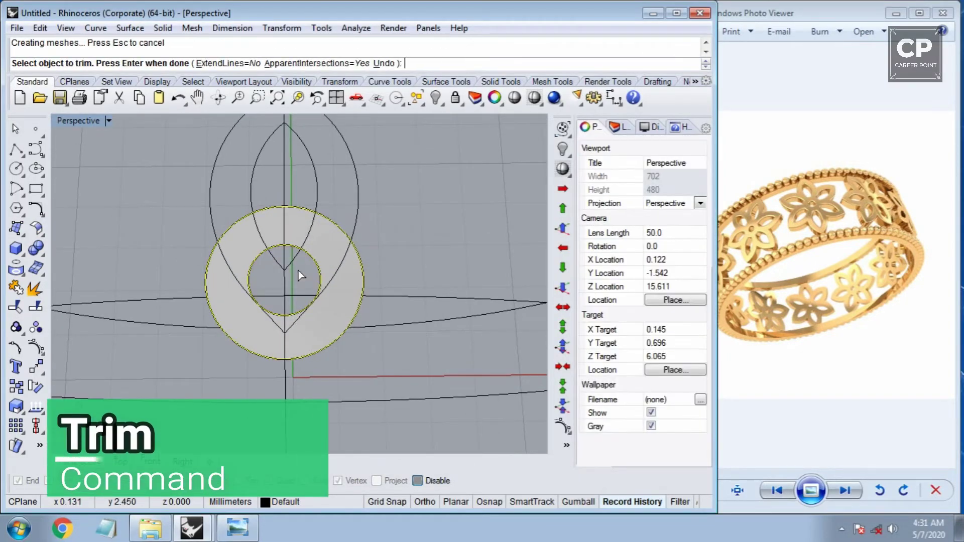
# Fill the petal outline with a patch surface and trim it to the petal curves
pyautogui.press('Return')
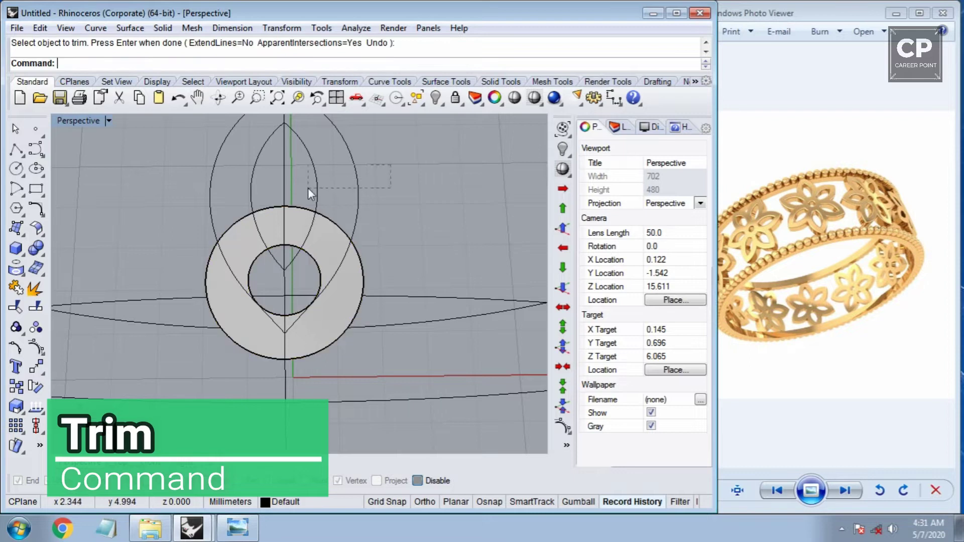
pyautogui.moveTo(308, 189); pyautogui.dragTo(303, 192)
pyautogui.write('patch')
pyautogui.press('Return')
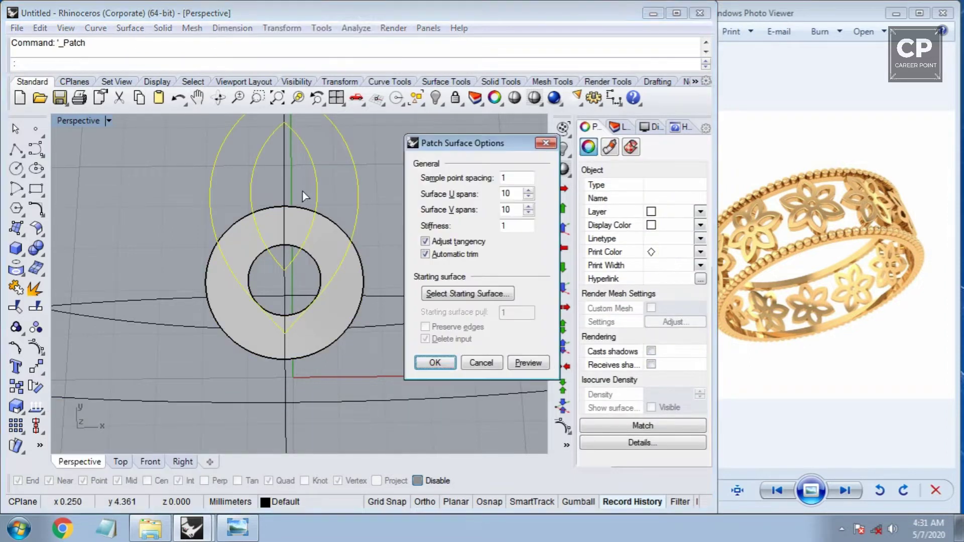
pyautogui.press('Return')
pyautogui.click(301, 191)
pyautogui.moveTo(355, 161); pyautogui.dragTo(301, 180)
pyautogui.write('trim')
pyautogui.press('Return')
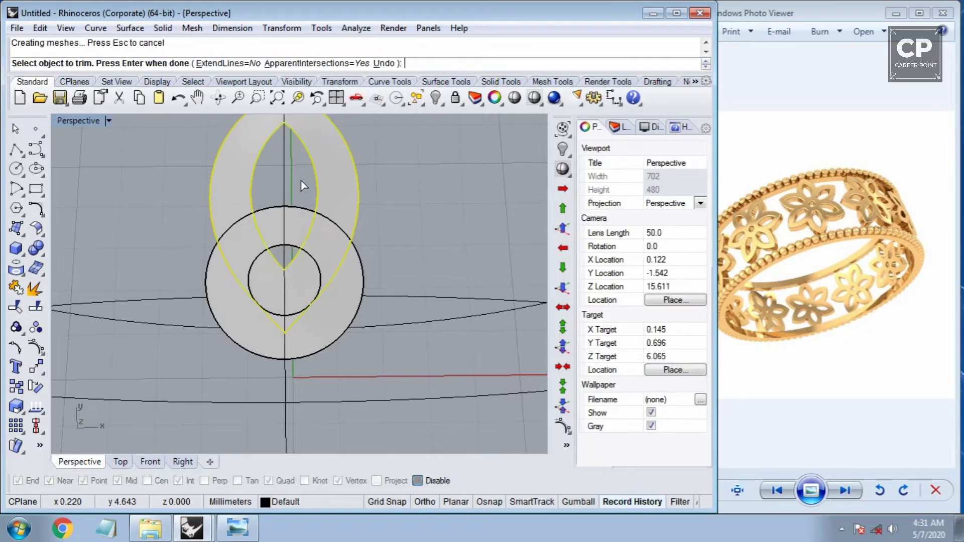
pyautogui.moveTo(300, 180); pyautogui.dragTo(300, 240, button='right')
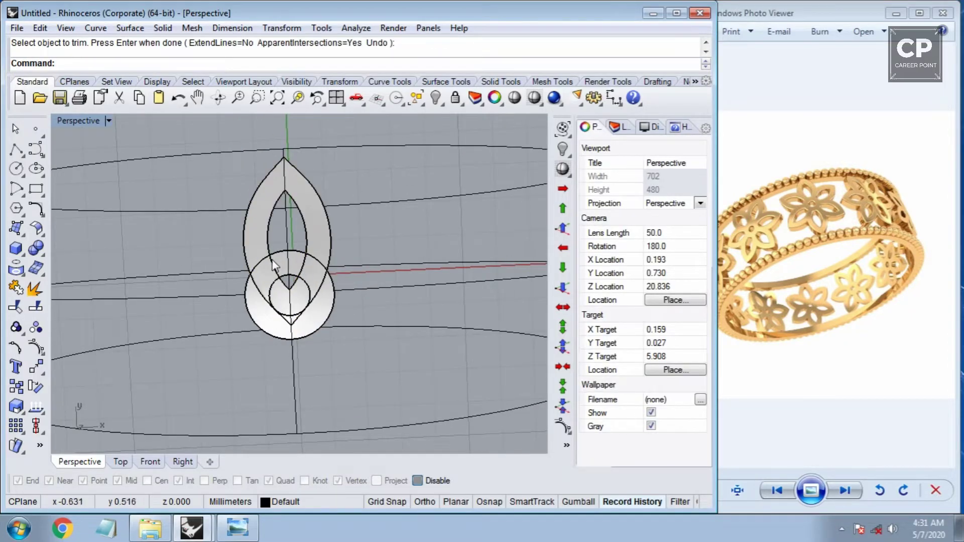
pyautogui.press('Escape')
# In Top view, trim the overlapping curve segments back to the outer circle
pyautogui.hotkey('ctrl', 'F1')
pyautogui.moveTo(314, 270); pyautogui.dragTo(315, 271)
pyautogui.click(351, 308)
pyautogui.hotkey('ctrl', 't')
pyautogui.scroll(3, 318, 294)
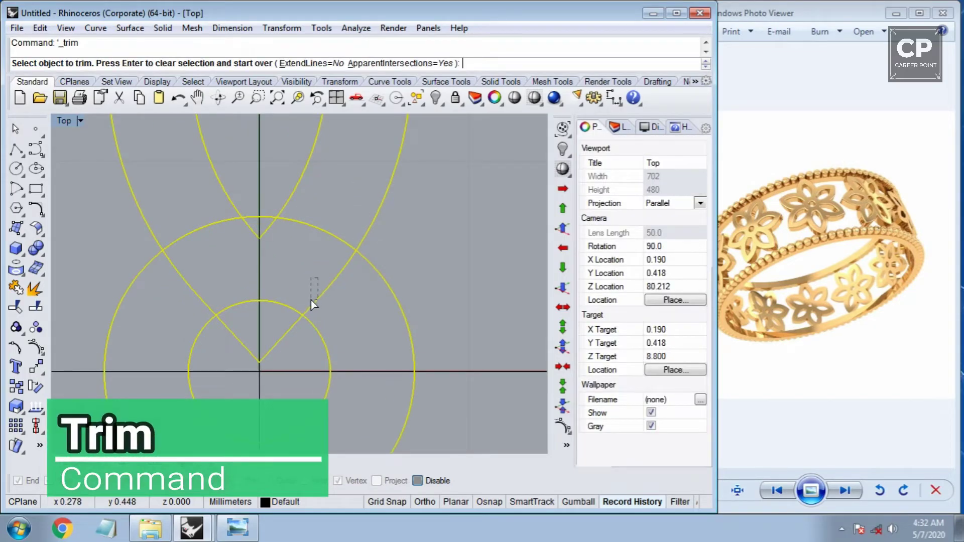
pyautogui.click(311, 300)
pyautogui.click(225, 323)
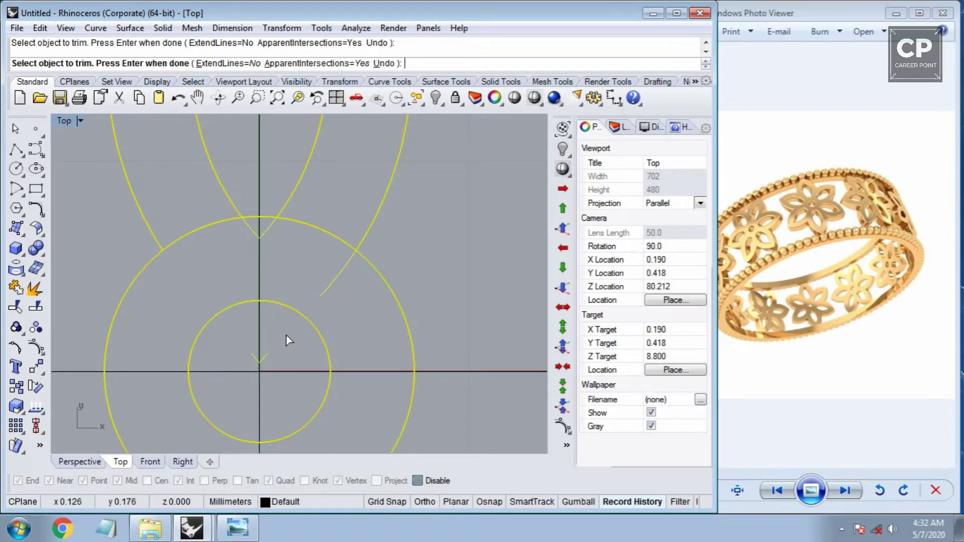
pyautogui.press('Return')
# Delete the leftover V and stray diagonal curves, then trim the remaining overlaps
pyautogui.click(254, 357)
pyautogui.press('Delete')
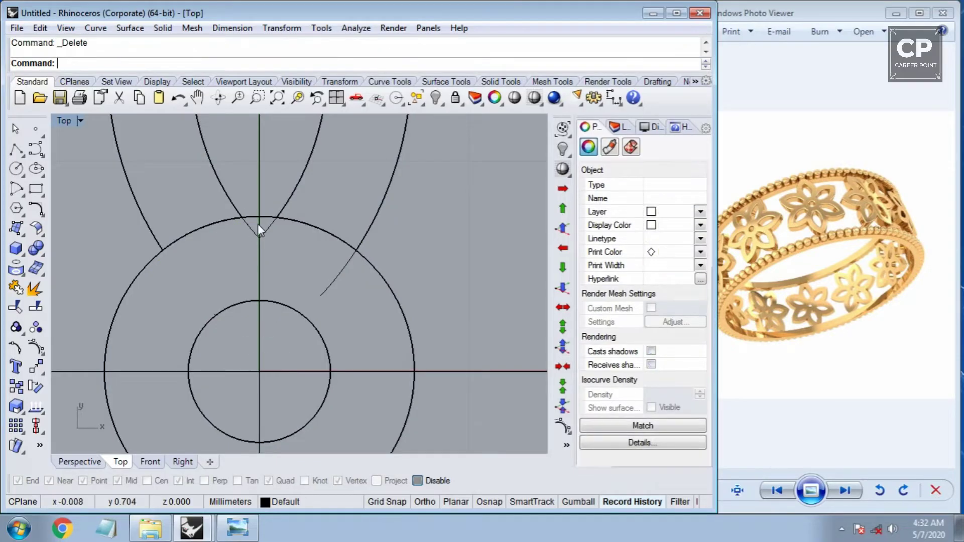
pyautogui.click(331, 279)
pyautogui.press('Delete')
pyautogui.hotkey('ctrl', 'a')
pyautogui.hotkey('ctrl', 't')
pyautogui.press('Return')
pyautogui.click(275, 227)
# Thicken the petal and washer surfaces into solids with OffsetSrf
pyautogui.scroll(-3, 296, 227)
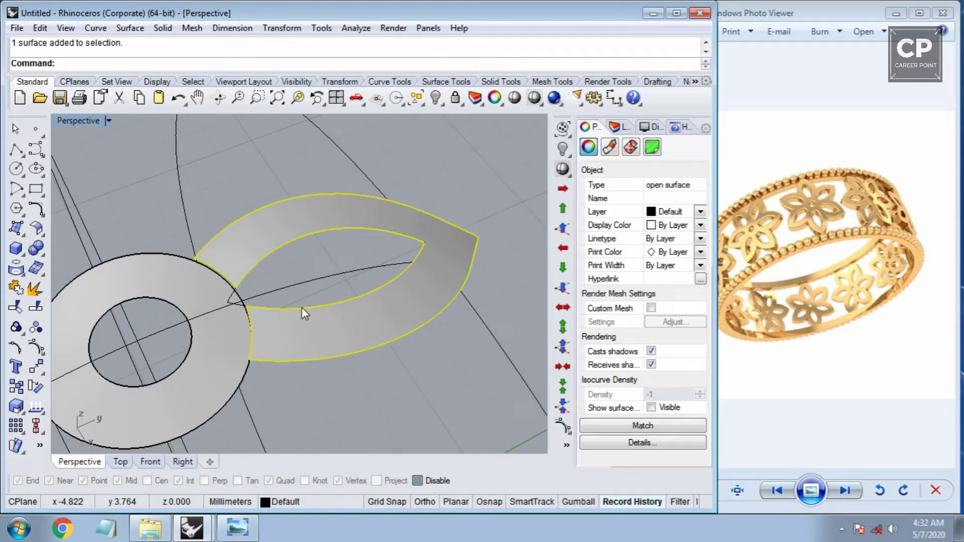
pyautogui.write('o')
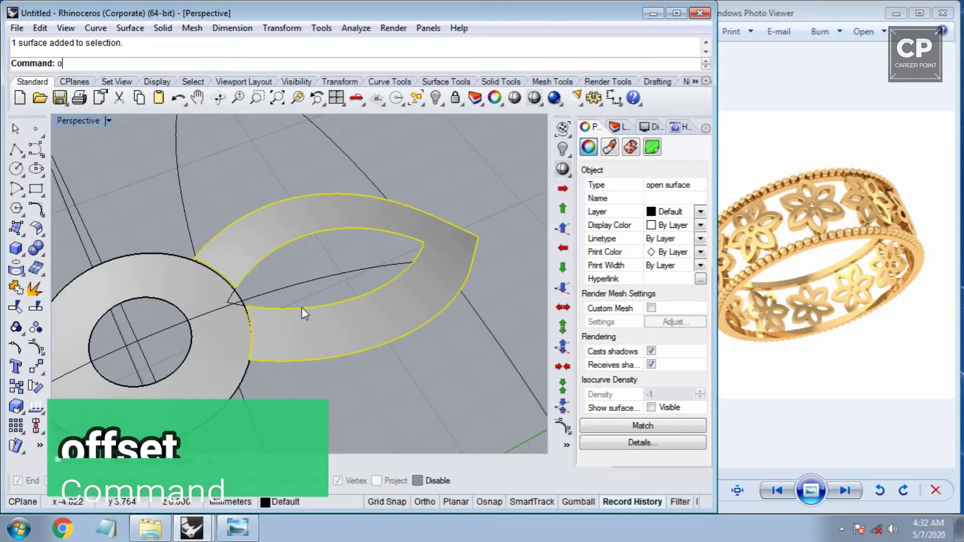
pyautogui.write('ffsetsrf')
pyautogui.press('Return')
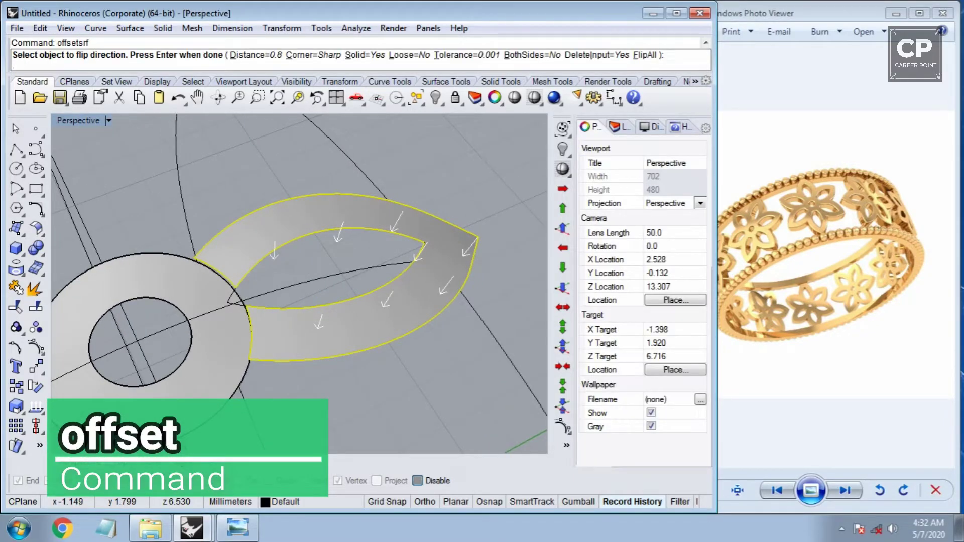
pyautogui.press('Return')
pyautogui.moveTo(323, 330); pyautogui.dragTo(245, 257, button='right')
pyautogui.click(189, 191)
pyautogui.press('Return')
pyautogui.press('Return')
pyautogui.click(227, 261)
# Nudge the petal solid slightly downward in the Top view
pyautogui.click(241, 210)
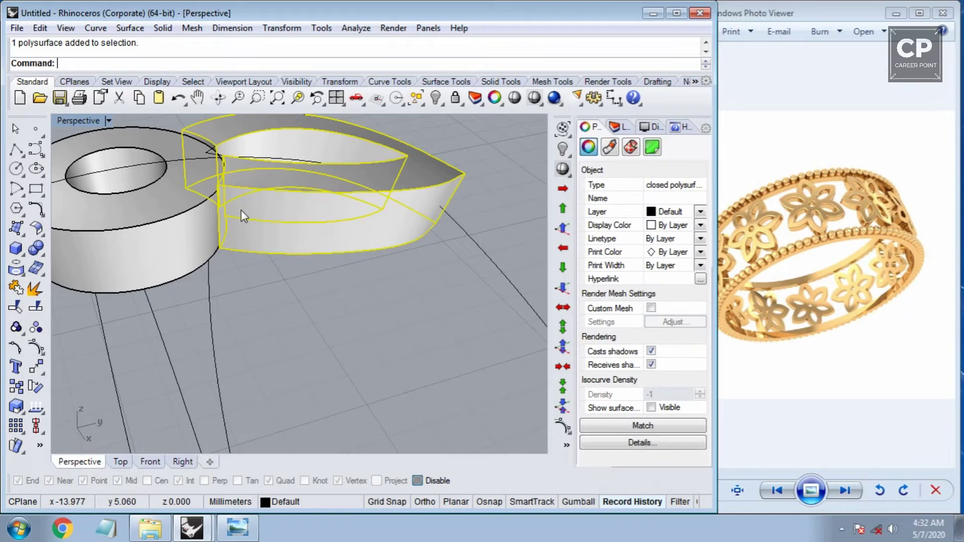
pyautogui.hotkey('ctrl', 'F1')
pyautogui.scroll(2, 315, 307)
pyautogui.scroll(2, 308, 256)
pyautogui.scroll(2, 283, 229)
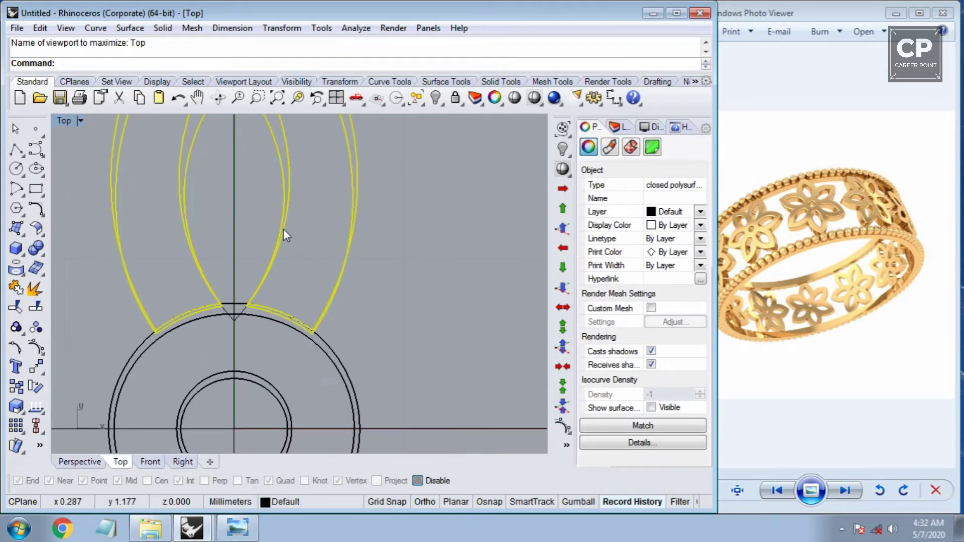
pyautogui.moveTo(283, 229); pyautogui.dragTo(282, 245)
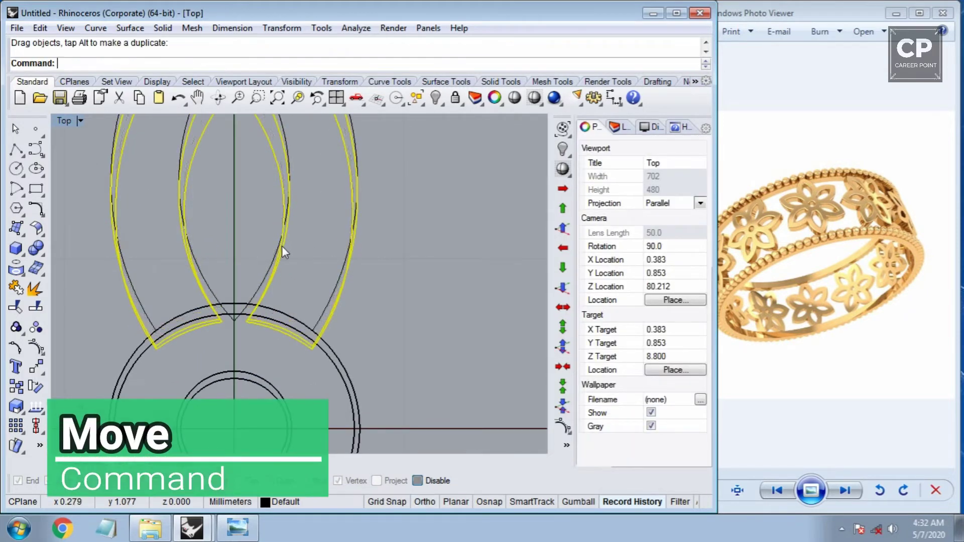
pyautogui.scroll(-3, 290, 245)
pyautogui.hotkey('ctrl', 'F4')
pyautogui.scroll(2, 293, 377)
pyautogui.click(293, 377)
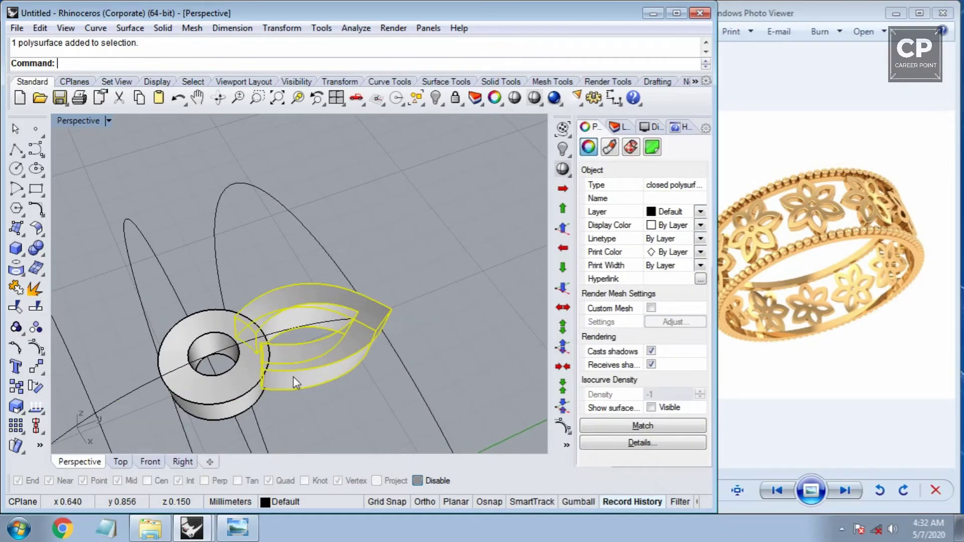
# Polar-array the petal into six copies around the origin
pyautogui.write('AP')
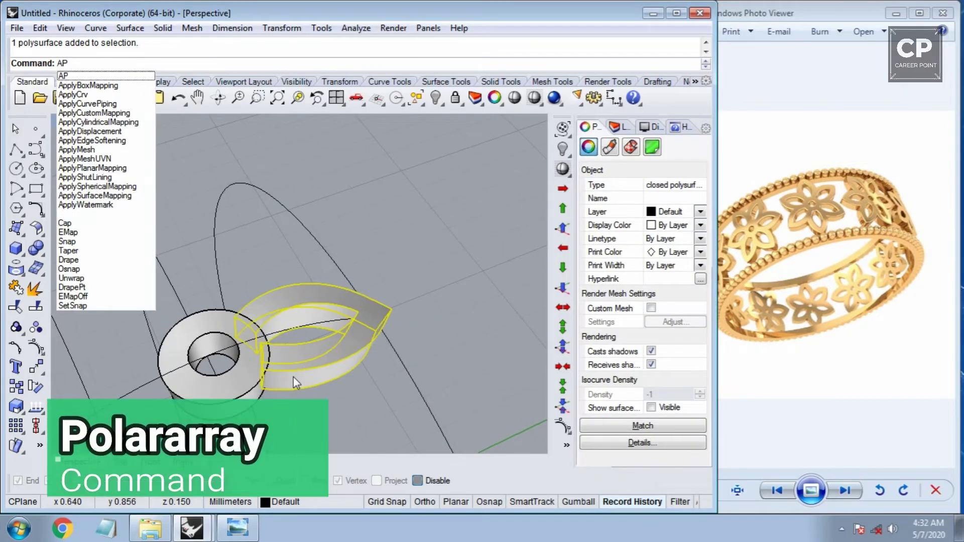
pyautogui.press('Return')
pyautogui.write('0')
pyautogui.press('Return')
pyautogui.press('Return')
pyautogui.press('Return')
pyautogui.press('Return')
pyautogui.press('Escape')
# Select all six petals with the centre ring and group them into one flower
pyautogui.moveTo(297, 300)
pyautogui.mouseDown(button='right')
pyautogui.moveTo(350, 329)
pyautogui.moveTo(312, 303)
pyautogui.mouseUp(button='right')
pyautogui.scroll(3, 300, 276)
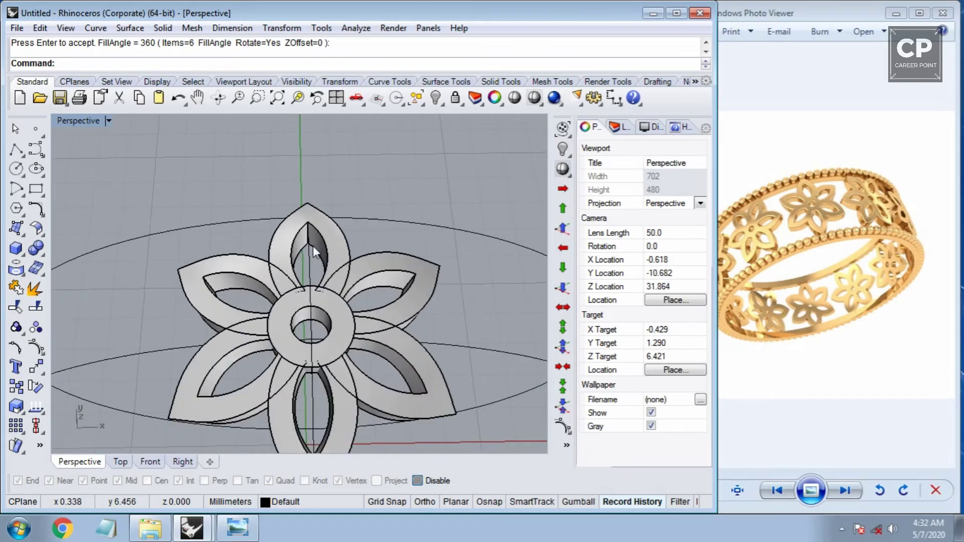
pyautogui.press('Return')
pyautogui.click(290, 249)
pyautogui.keyDown('shift'); pyautogui.click(265, 273); pyautogui.keyUp('shift')
pyautogui.keyDown('shift'); pyautogui.click(250, 348); pyautogui.keyUp('shift')
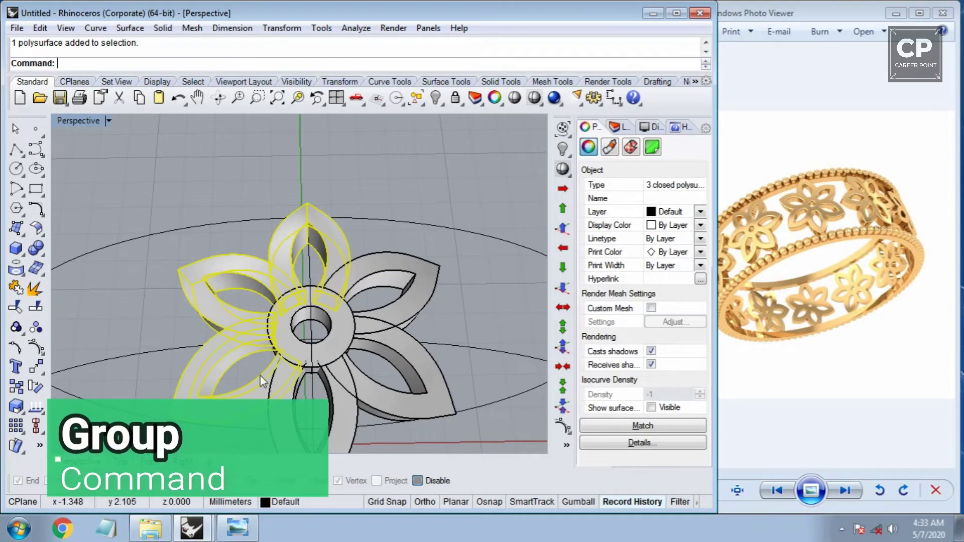
pyautogui.keyDown('shift'); pyautogui.click(341, 384); pyautogui.keyUp('shift')
pyautogui.keyDown('shift'); pyautogui.click(376, 339); pyautogui.keyUp('shift')
pyautogui.keyDown('shift'); pyautogui.click(336, 332); pyautogui.keyUp('shift')
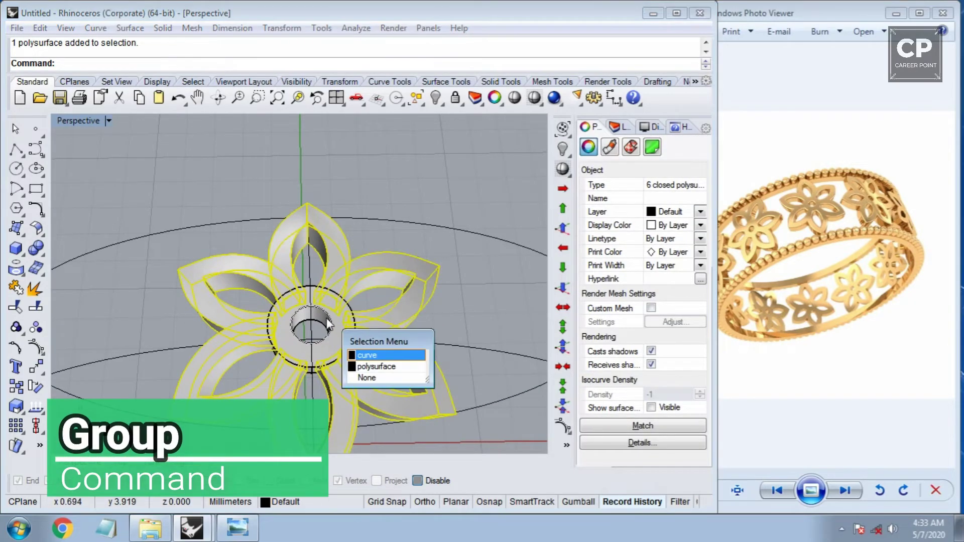
pyautogui.press('Escape')
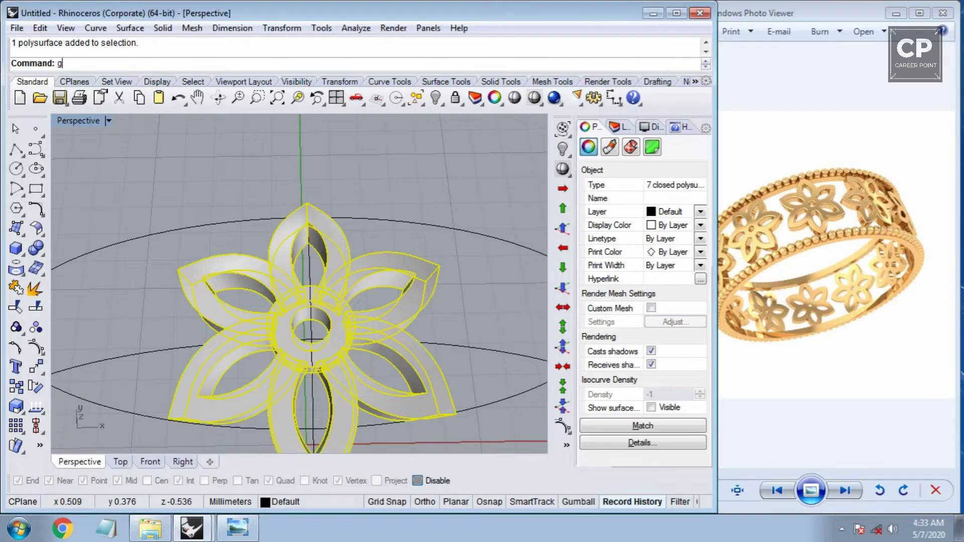
pyautogui.click(330, 279)
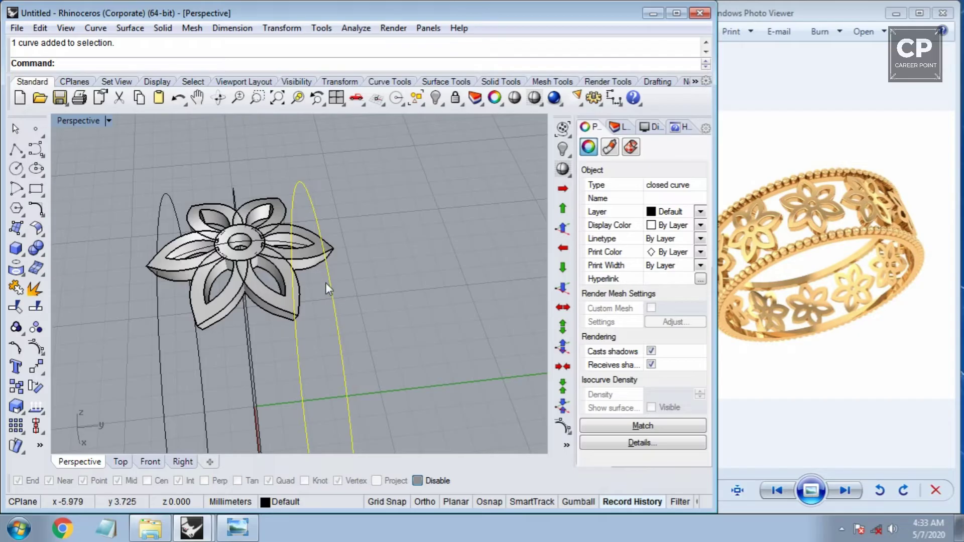
# Offset the ring curve in Top view to create a second closed curve
pyautogui.hotkey('ctrl', 'F1')
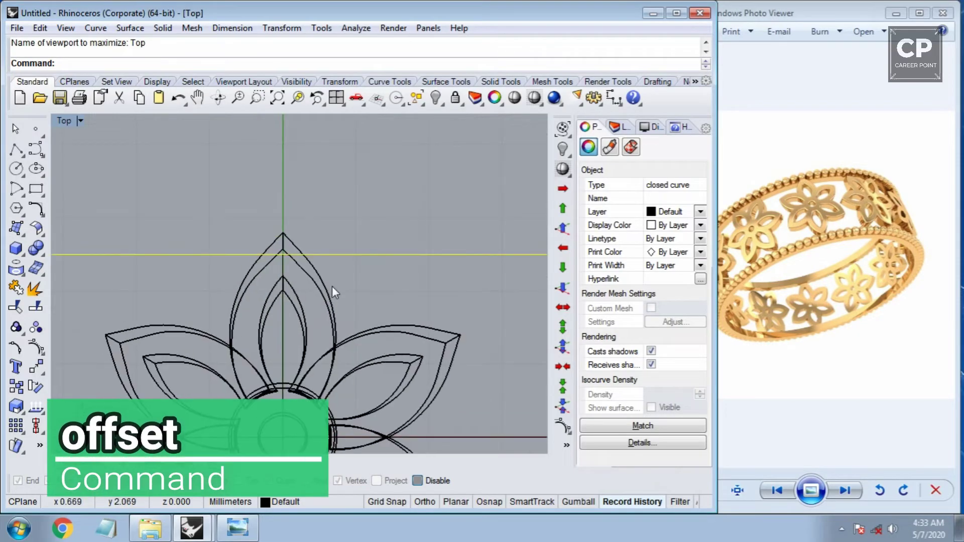
pyautogui.write('offset')
pyautogui.press('Return')
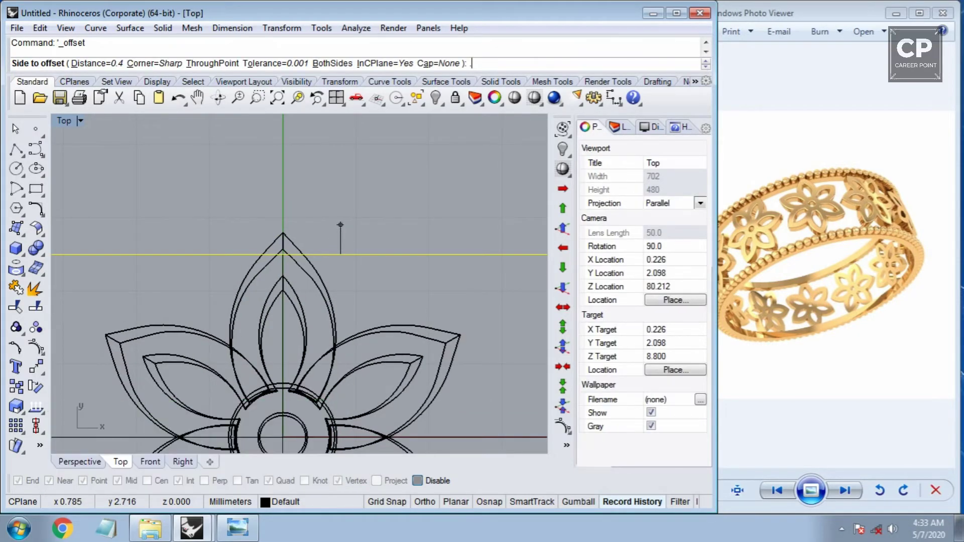
pyautogui.write('.6')
pyautogui.press('Return')
pyautogui.scroll(-5, 321, 251)
pyautogui.click(345, 237)
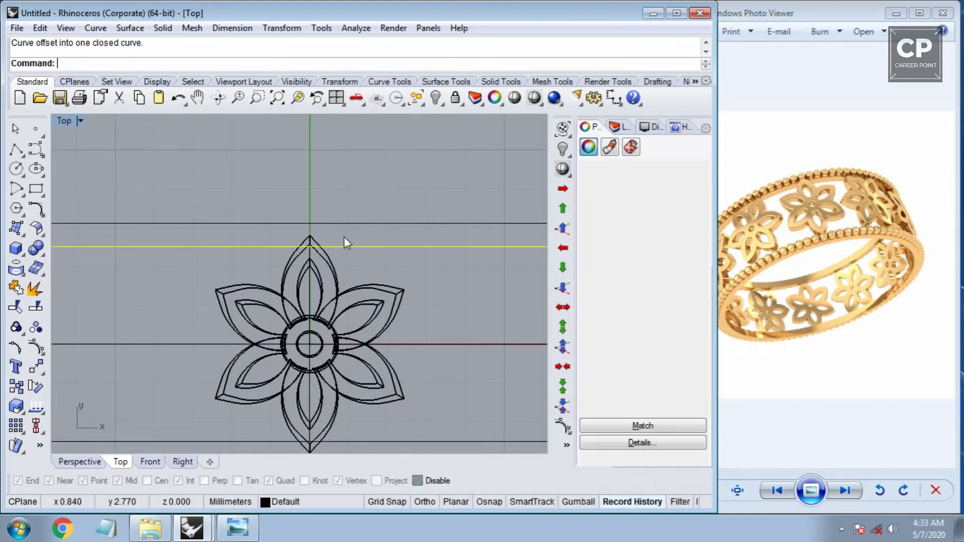
# Loft a band between the two curves and offset it 0.5 into a solid
pyautogui.moveTo(376, 241); pyautogui.dragTo(367, 270)
pyautogui.write('loft')
pyautogui.press('Return')
pyautogui.press('Return')
pyautogui.press('Return')
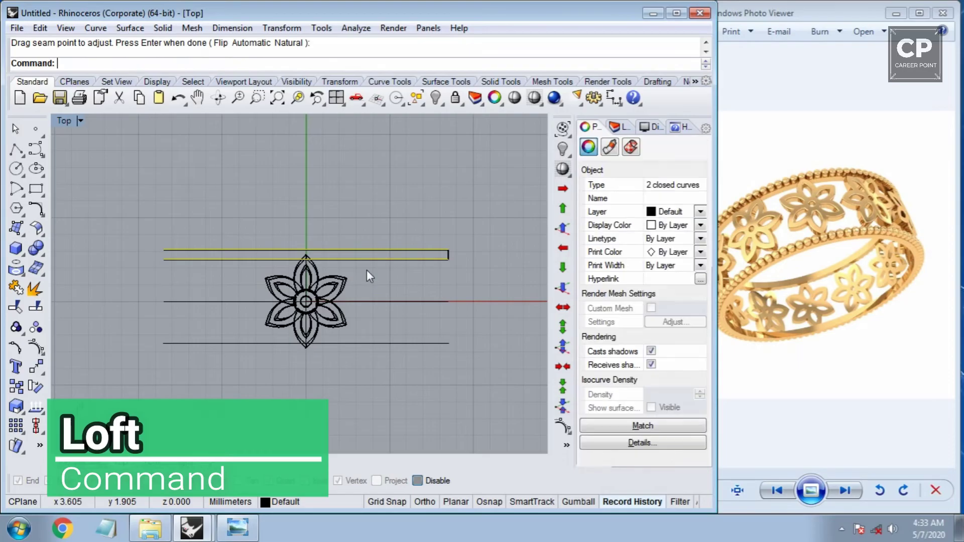
pyautogui.hotkey('ctrl', 'F4')
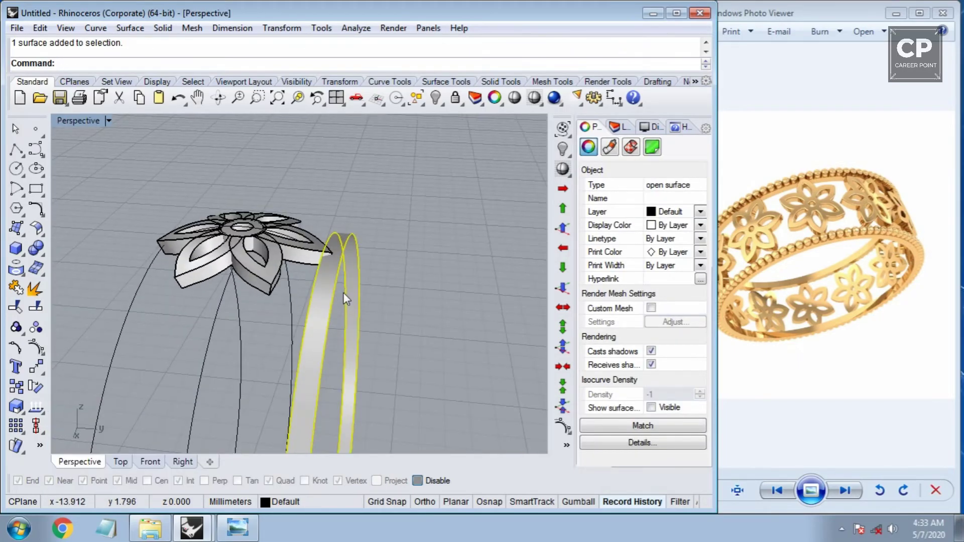
pyautogui.write('offsetsrf')
pyautogui.press('Return')
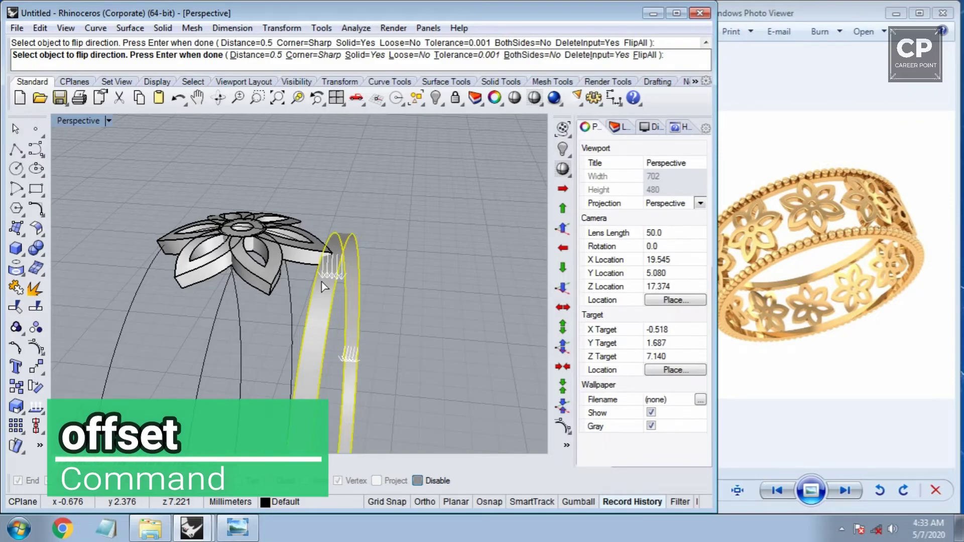
pyautogui.press('Return')
pyautogui.moveTo(367, 306)
pyautogui.mouseDown(button='right')
pyautogui.moveTo(244, 261)
pyautogui.moveTo(370, 303)
pyautogui.mouseUp(button='right')
# Create a 0.7 diameter sphere centred on the band's edge
pyautogui.scroll(3, 243, 293)
pyautogui.press('Escape')
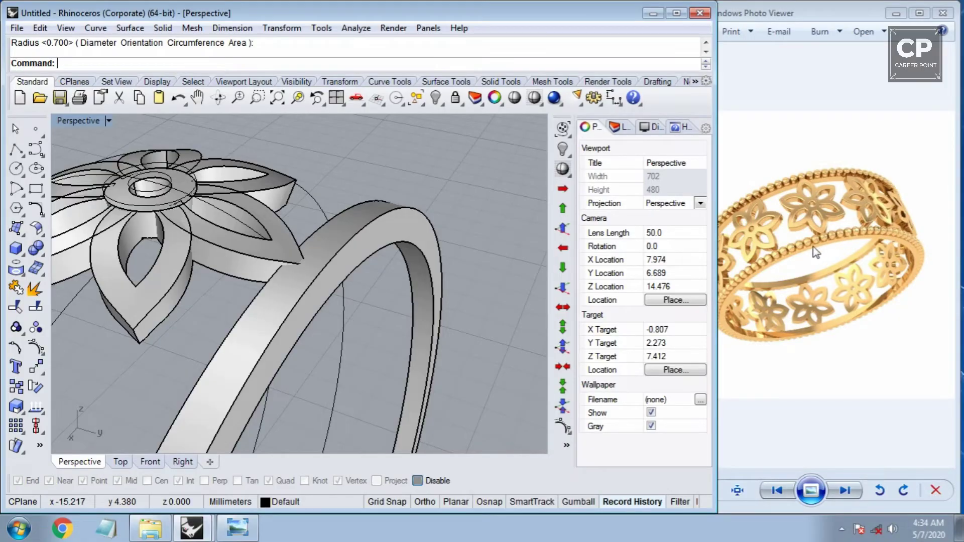
pyautogui.moveTo(447, 314); pyautogui.dragTo(445, 280, button='right')
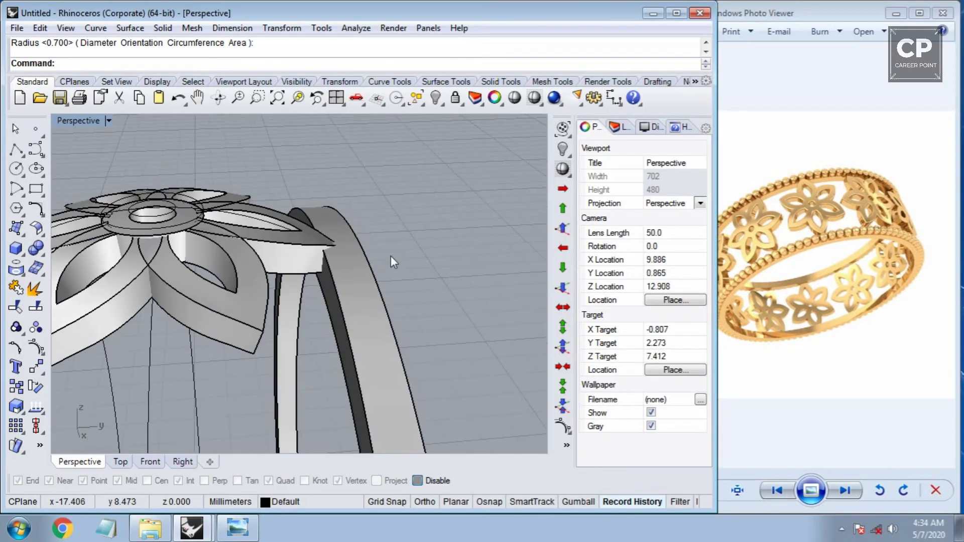
pyautogui.click(23, 255)
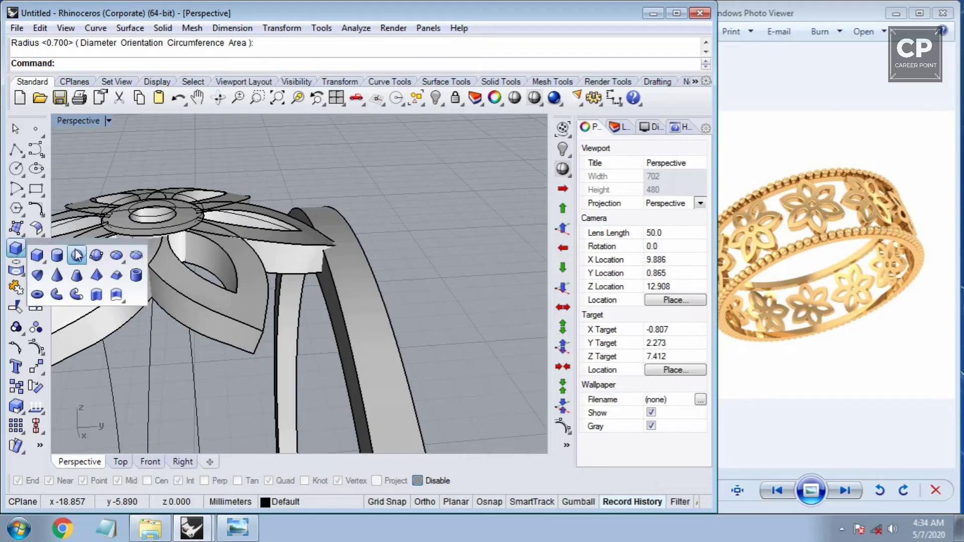
pyautogui.click(77, 255)
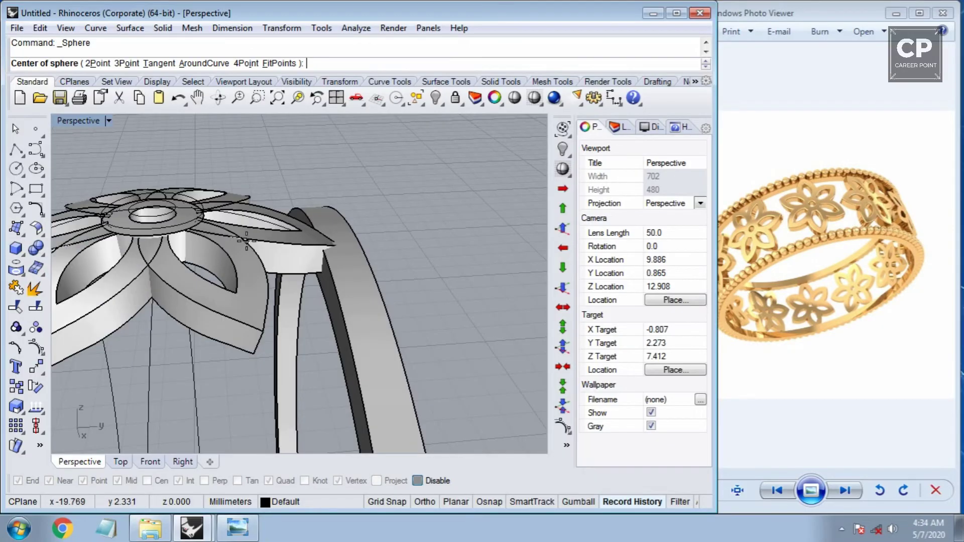
pyautogui.click(366, 257)
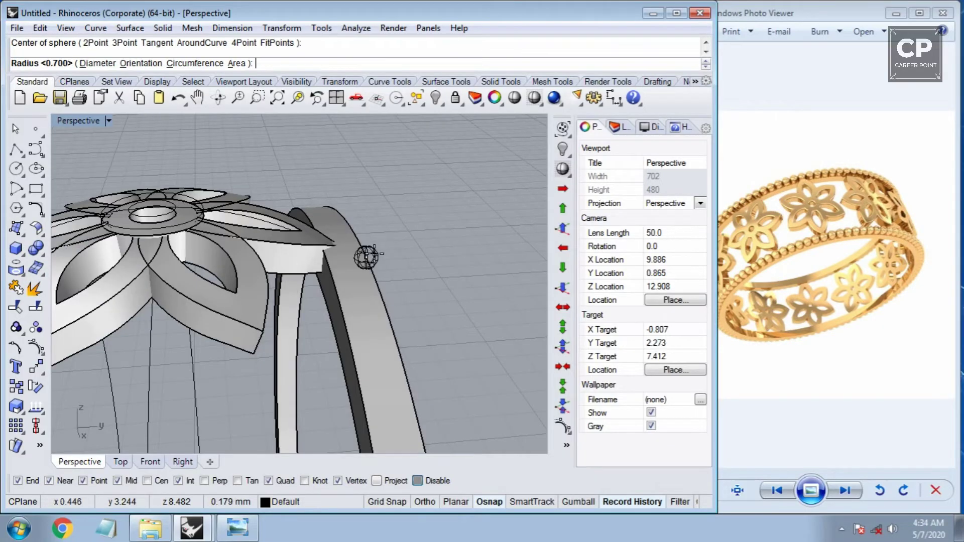
pyautogui.click(95, 65)
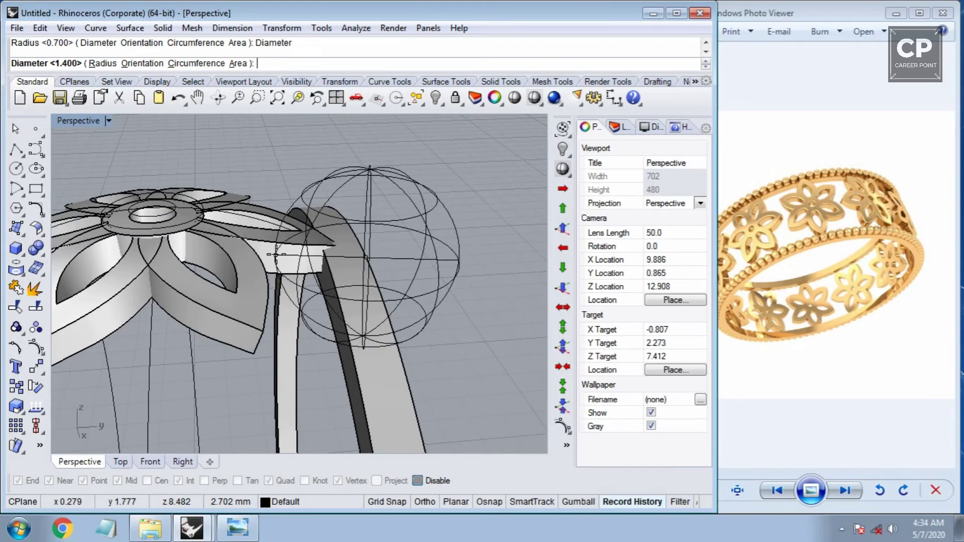
pyautogui.write('.7')
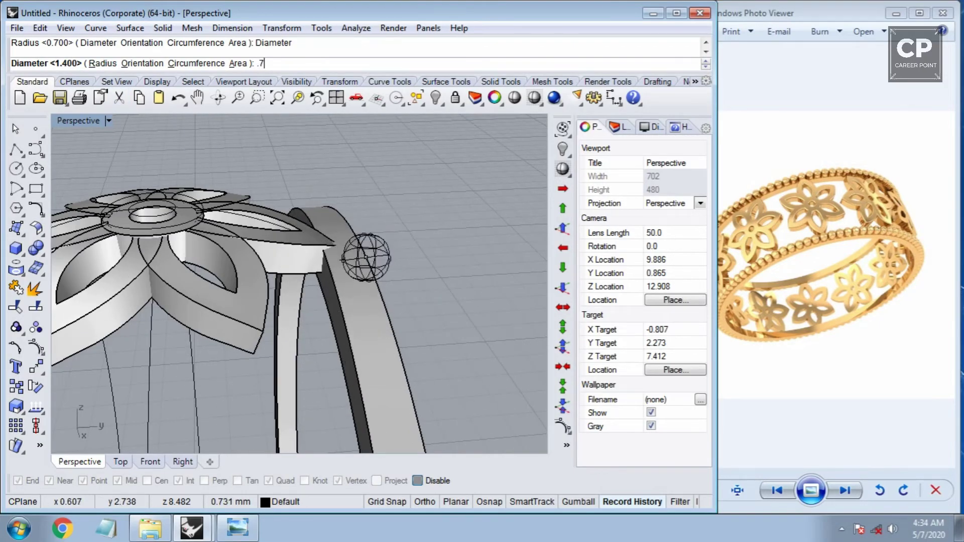
pyautogui.press('Return')
# Move the sphere bead onto the band's rim and check its placement
pyautogui.click(353, 252)
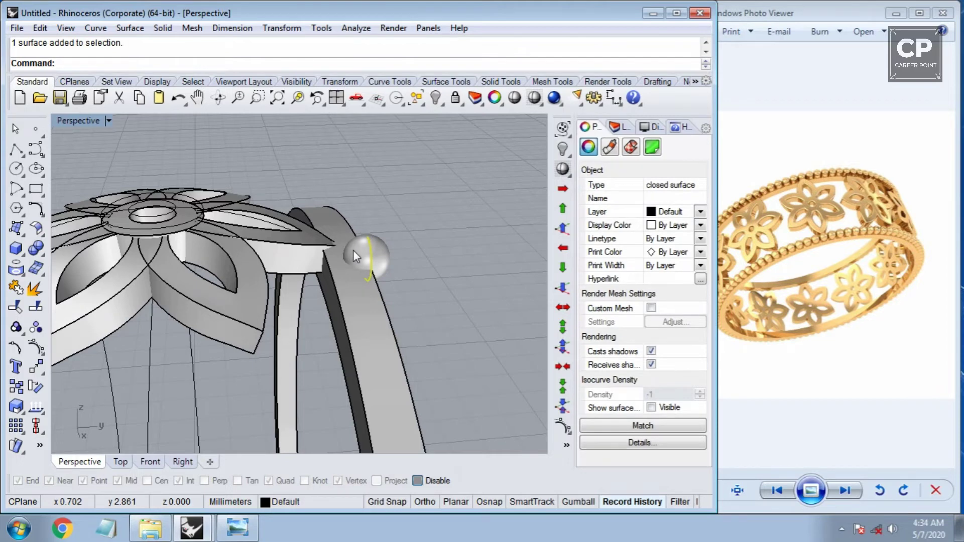
pyautogui.hotkey('ctrl', 'F1')
pyautogui.scroll(5, 326, 260)
pyautogui.click(319, 215)
pyautogui.click(317, 245)
pyautogui.hotkey('ctrl', 'F3')
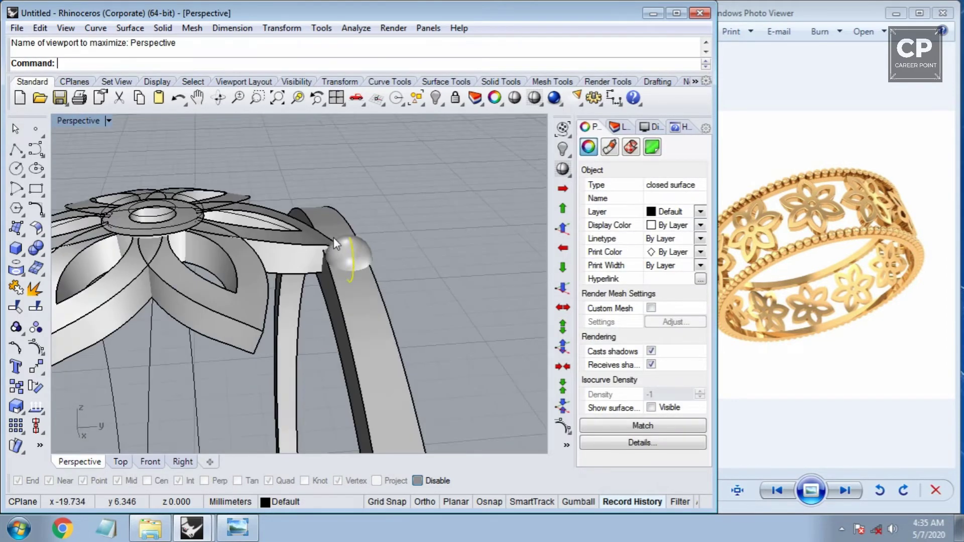
pyautogui.scroll(3, 334, 238)
pyautogui.moveTo(342, 251)
pyautogui.mouseDown(button='right')
pyautogui.moveTo(364, 227)
pyautogui.moveTo(338, 245)
pyautogui.mouseUp(button='right')
pyautogui.scroll(3, 335, 233)
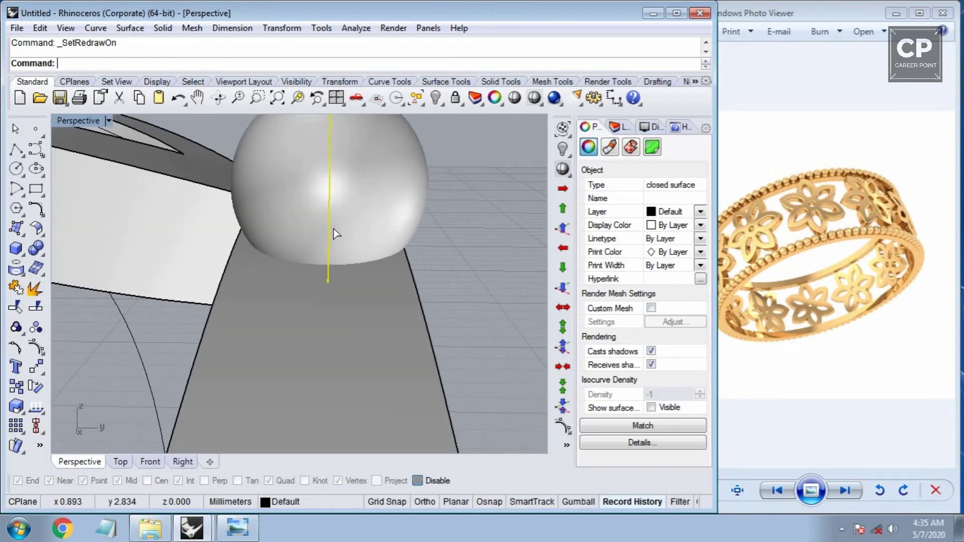
pyautogui.moveTo(328, 233); pyautogui.dragTo(321, 228)
pyautogui.scroll(-3, 321, 228)
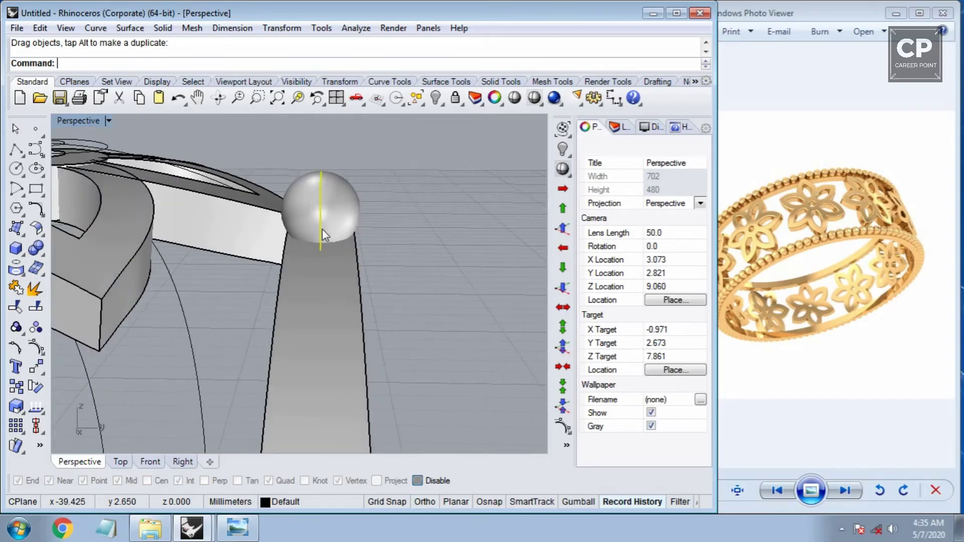
pyautogui.moveTo(321, 229); pyautogui.dragTo(366, 286, button='right')
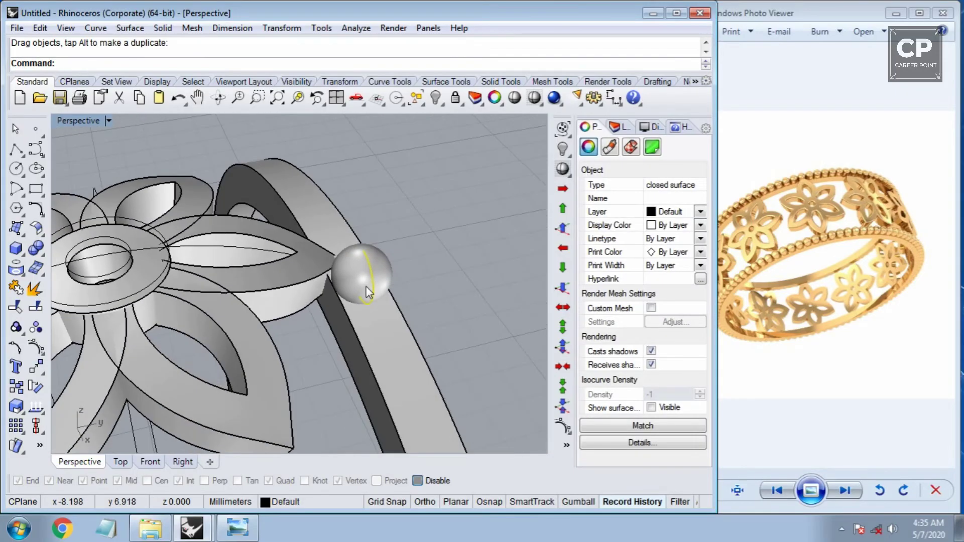
pyautogui.hotkey('ctrl', 'F2')
# Polar-array the bead 80 times around the origin and group the beads
pyautogui.scroll(3, 301, 209)
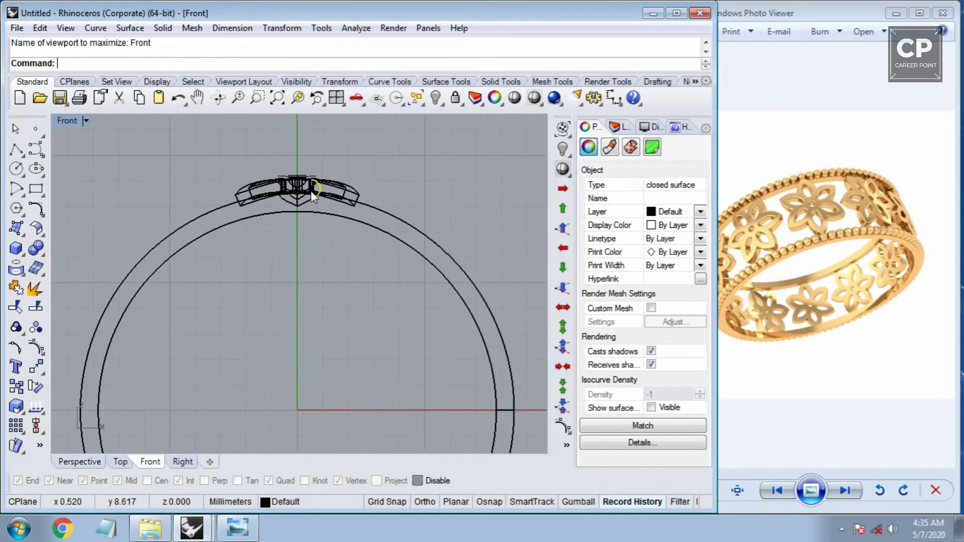
pyautogui.scroll(2, 312, 190)
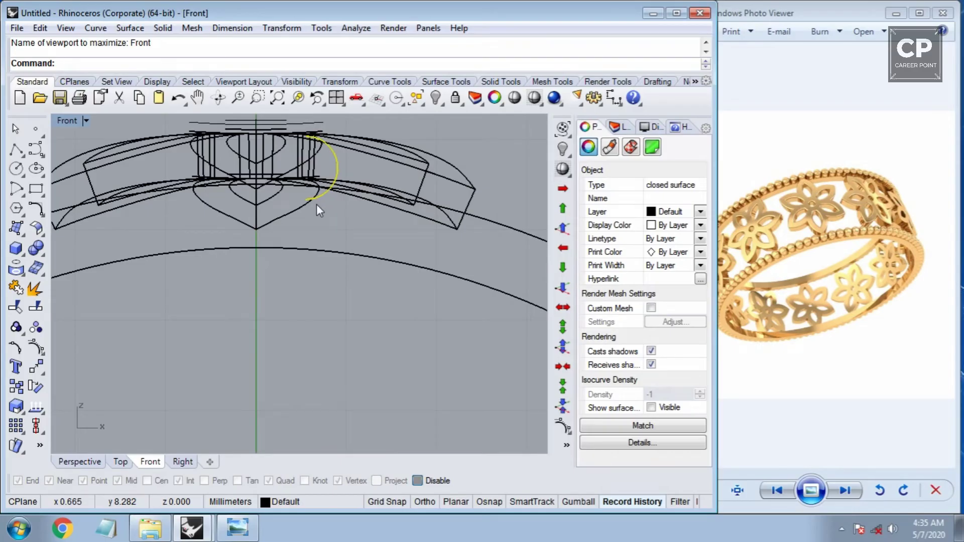
pyautogui.write('ArrayPolar')
pyautogui.press('Return')
pyautogui.write('0')
pyautogui.press('Return')
pyautogui.write('80')
pyautogui.press('Return')
pyautogui.press('Return')
pyautogui.press('Return')
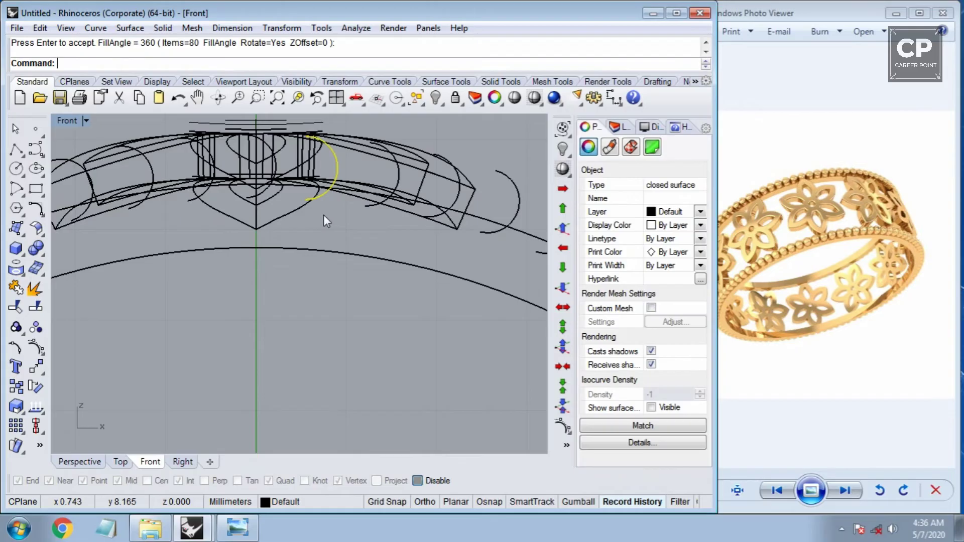
pyautogui.hotkey('ctrl', 'F4')
pyautogui.scroll(1, 305, 218)
pyautogui.scroll(3, 311, 185)
pyautogui.scroll(2, 295, 186)
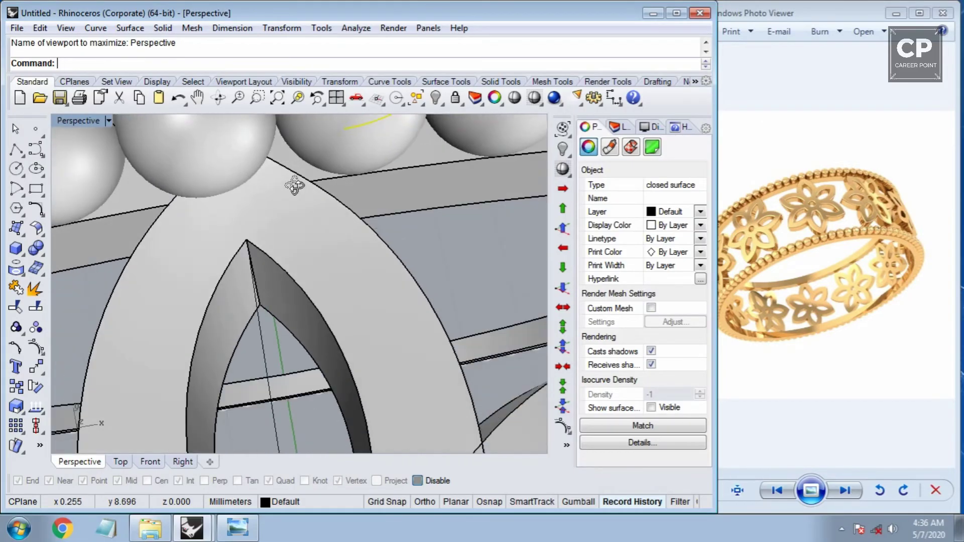
pyautogui.scroll(-10, 295, 186)
pyautogui.moveTo(378, 133); pyautogui.dragTo(378, 134)
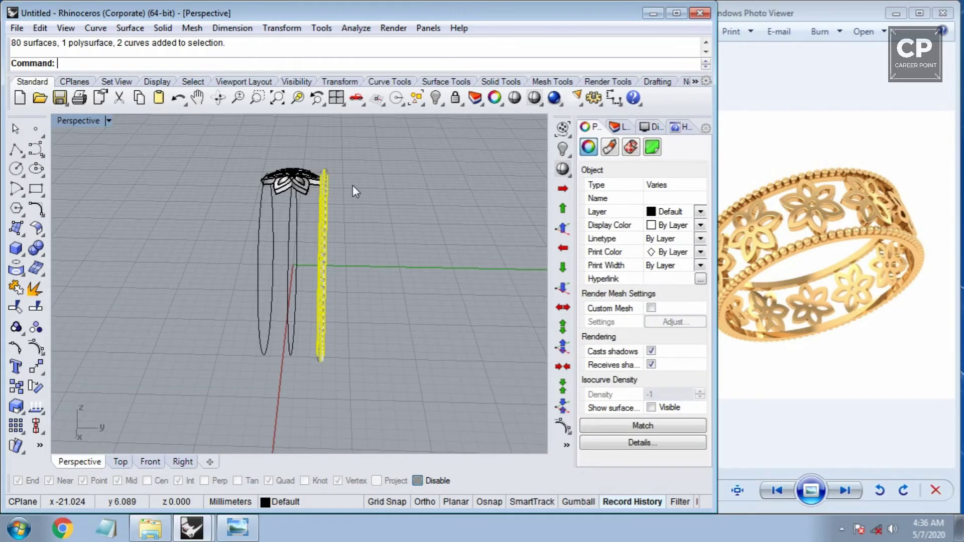
pyautogui.hotkey('ctrl', 'g')
pyautogui.scroll(2, 333, 218)
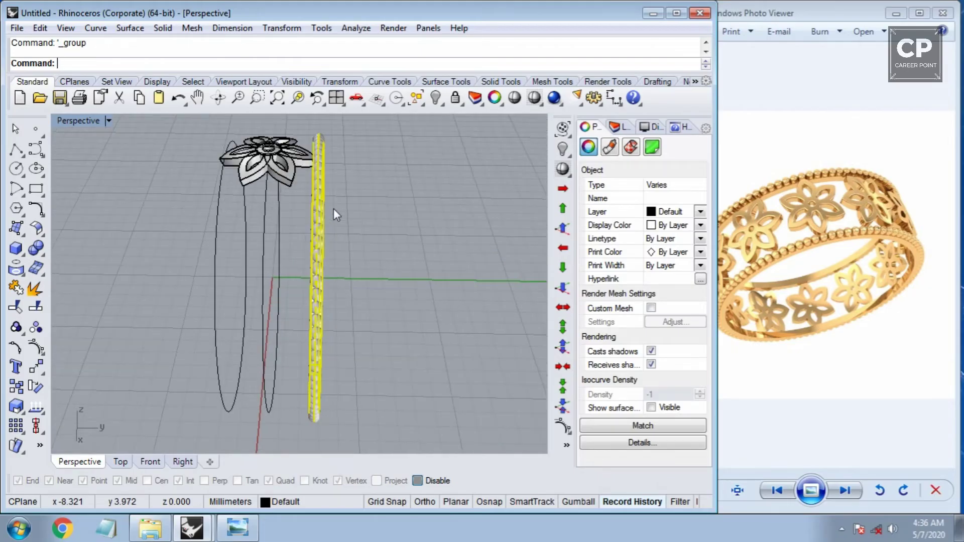
# Mirror the beaded rim across the origin onto the band's opposite edge
pyautogui.write('mirror')
pyautogui.press('Return')
pyautogui.write('0')
pyautogui.press('Return')
pyautogui.press('F8')
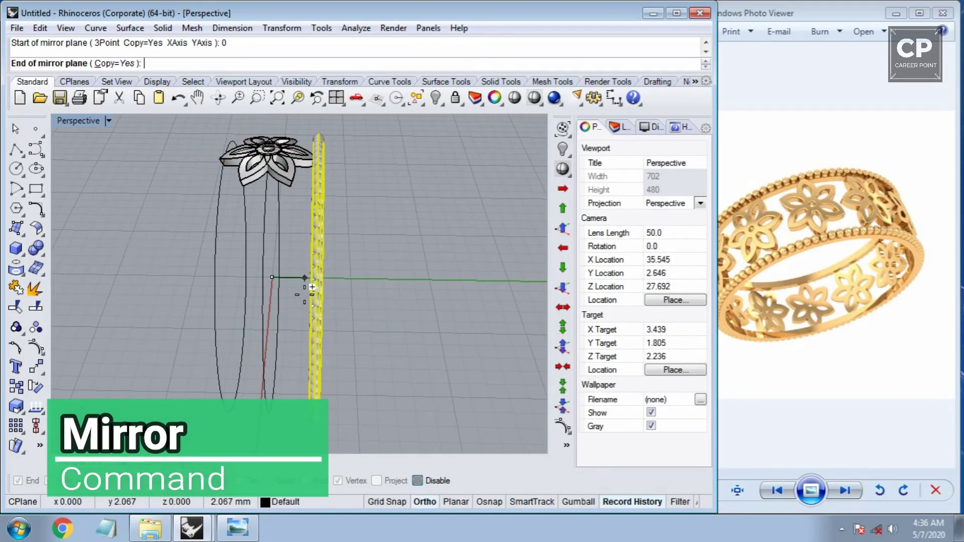
pyautogui.click(221, 317)
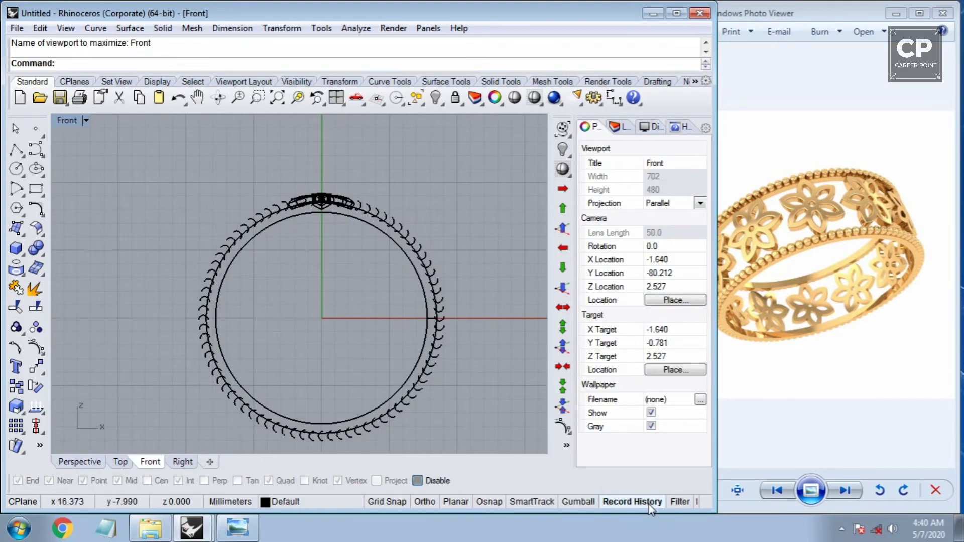
# Turn off Always Record History and polar-array the top ornament pieces around the band
pyautogui.rightClick(652, 508)
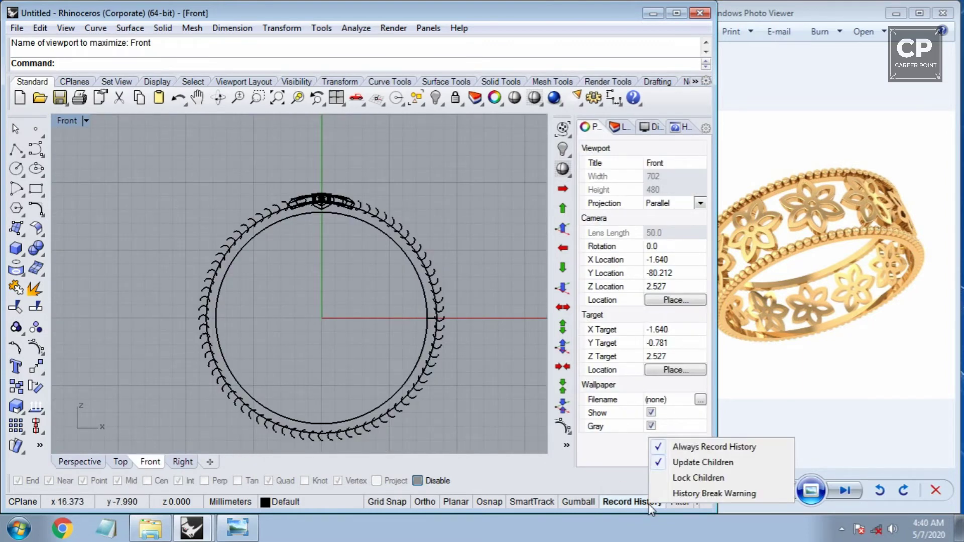
pyautogui.click(659, 448)
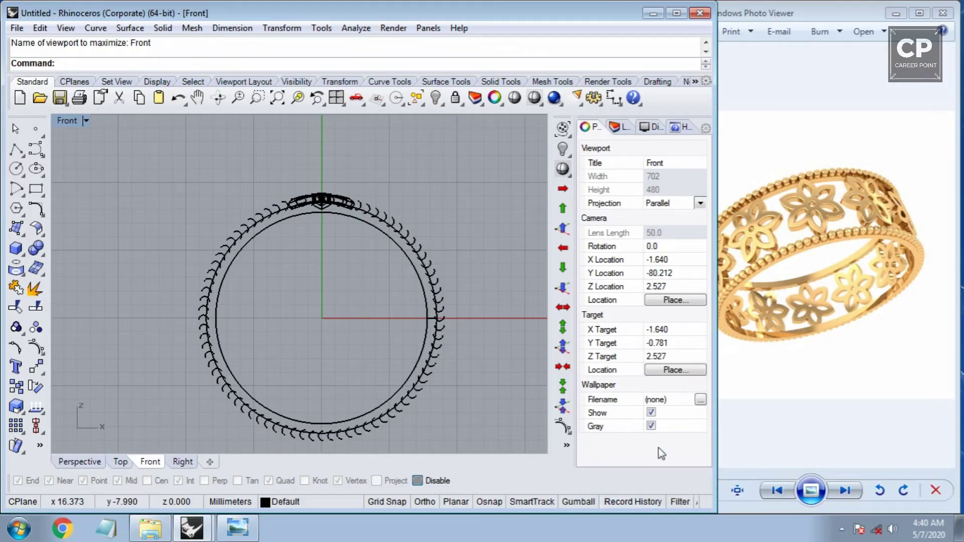
pyautogui.moveTo(281, 184); pyautogui.dragTo(342, 225)
pyautogui.scroll(4, 342, 225)
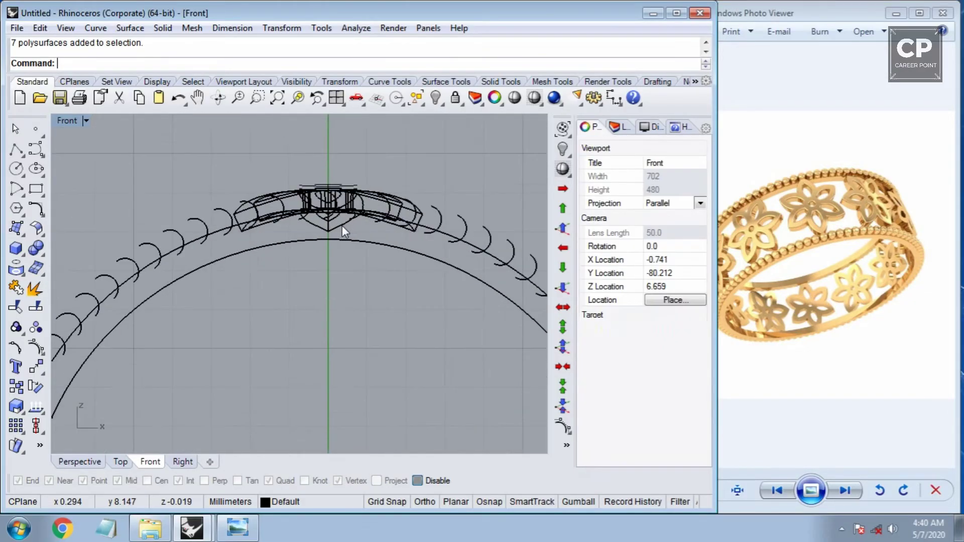
pyautogui.scroll(-4, 342, 225)
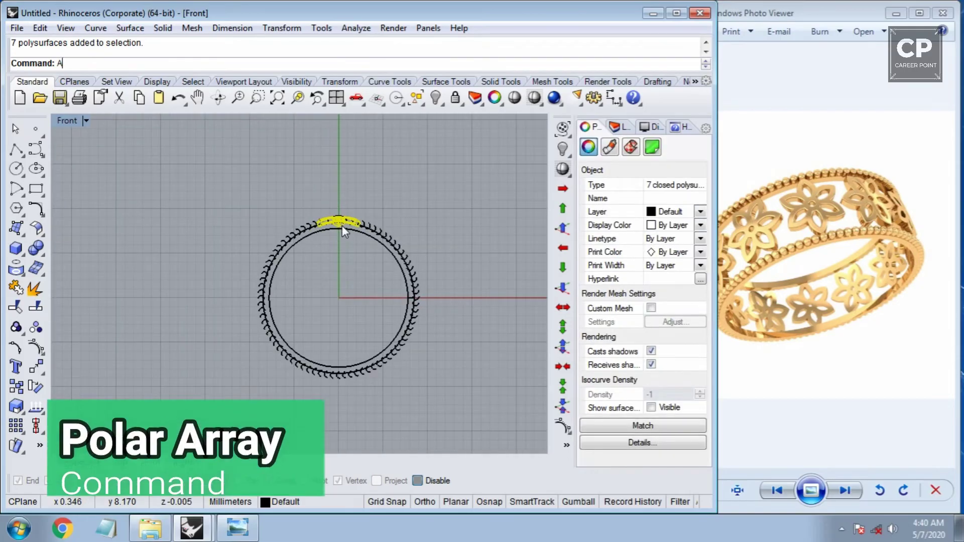
pyautogui.press('Return')
pyautogui.press('Return')
# Delete the unwanted overlapping ornament copies on the right side of the ring
pyautogui.press('Return')
pyautogui.scroll(3, 409, 223)
pyautogui.click(409, 223)
pyautogui.press('Delete')
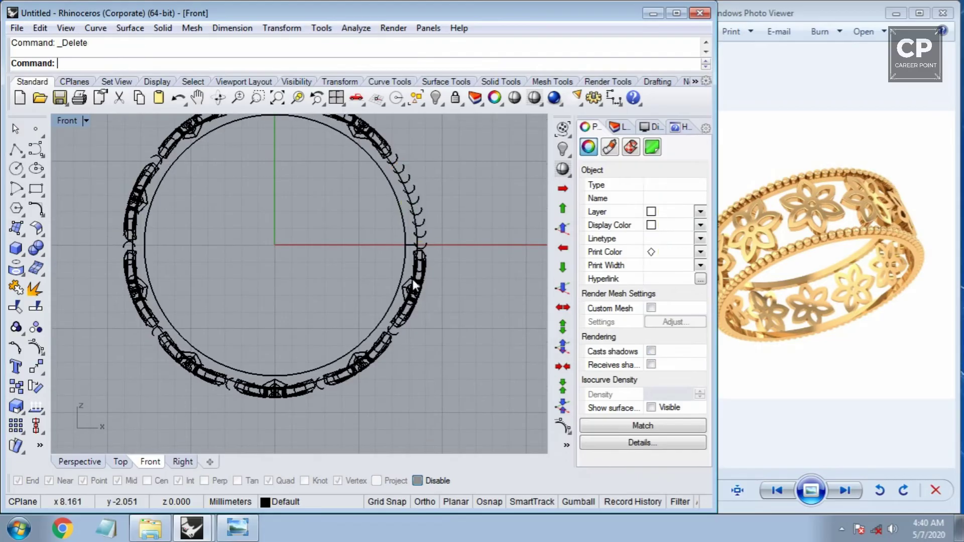
pyautogui.scroll(-3, 402, 291)
pyautogui.scroll(5, 392, 307)
pyautogui.click(395, 305)
pyautogui.press('Return')
pyautogui.press('Delete')
# Delete the extra ornament copies on the left side of the ring
pyautogui.scroll(3, 200, 302)
pyautogui.click(192, 283)
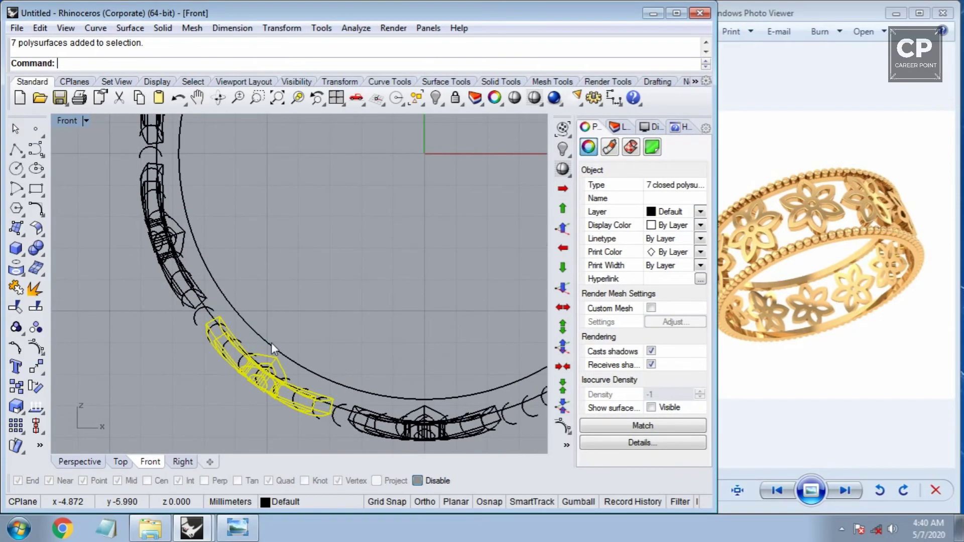
pyautogui.press('Delete')
pyautogui.scroll(-2, 182, 243)
pyautogui.scroll(-2, 182, 243)
pyautogui.scroll(4, 200, 225)
pyautogui.click(200, 225)
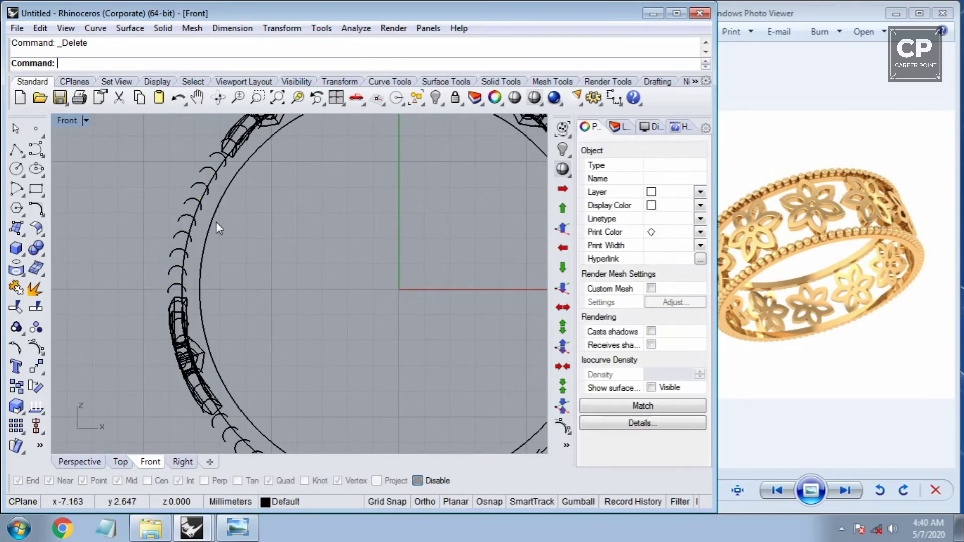
pyautogui.press('Delete')
# Select the top ornament group and maximize the Top view
pyautogui.scroll(-3, 306, 225)
pyautogui.scroll(3, 311, 185)
pyautogui.click(313, 185)
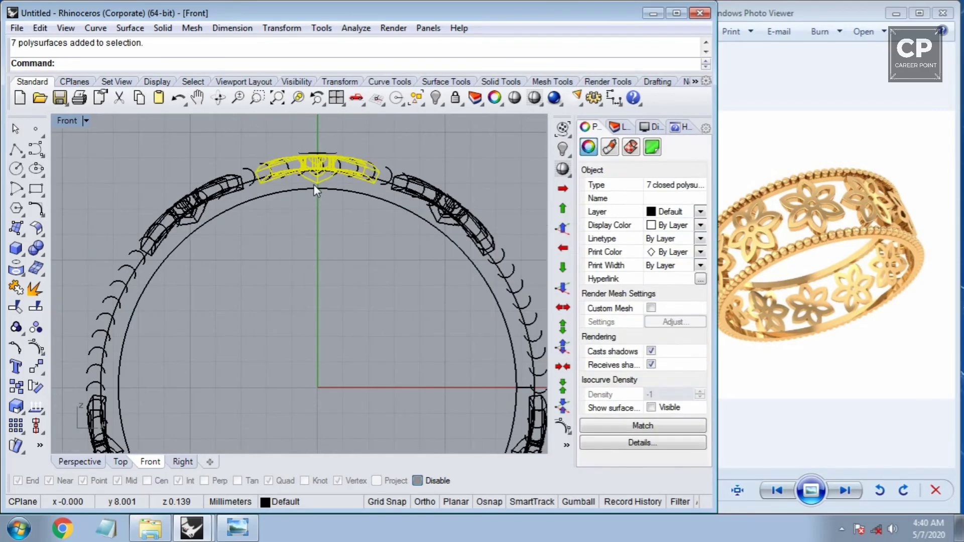
pyautogui.hotkey('ctrl', 'F1')
# Rotate the selected flower about origin 0 using two petal reference points
pyautogui.write('ro')
pyautogui.press('Return')
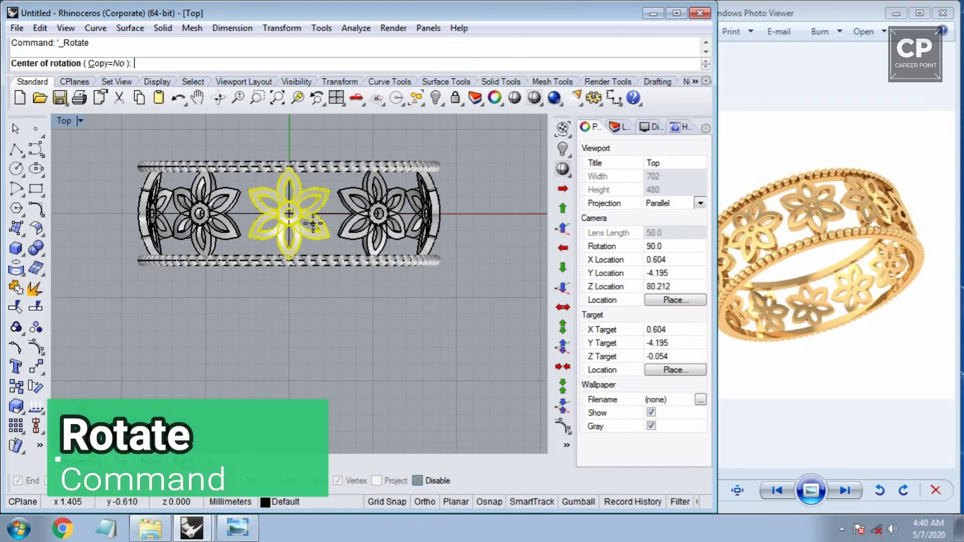
pyautogui.write('0')
pyautogui.press('Return')
pyautogui.scroll(3, 326, 211)
pyautogui.scroll(5, 336, 200)
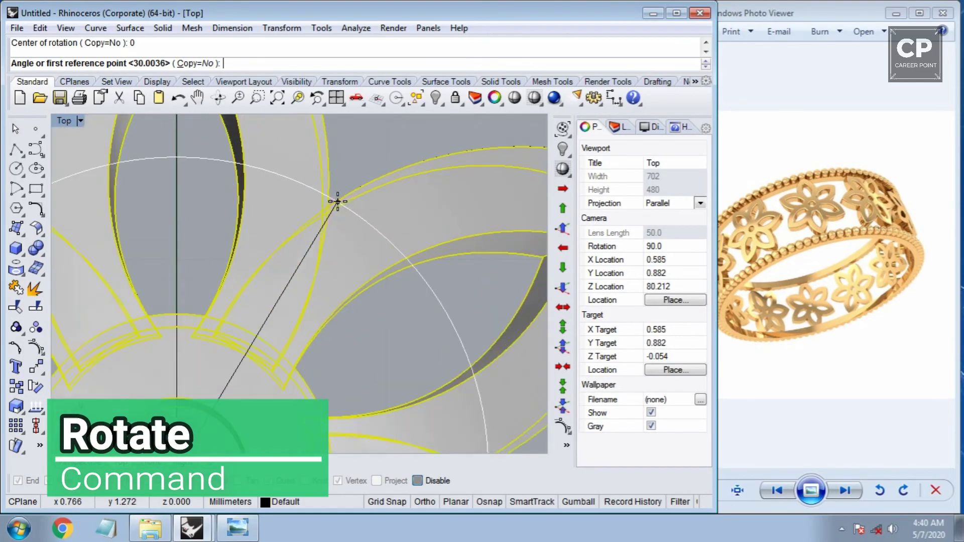
pyautogui.scroll(2, 327, 203)
pyautogui.click(316, 207)
pyautogui.scroll(-5, 315, 207)
pyautogui.scroll(-3, 301, 207)
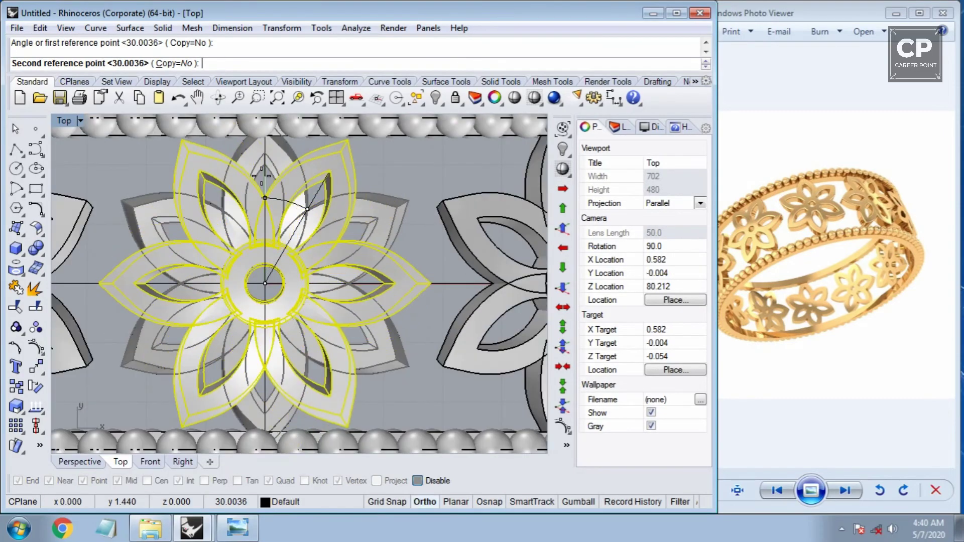
pyautogui.click(270, 207)
pyautogui.scroll(3, 269, 208)
pyautogui.press('Escape')
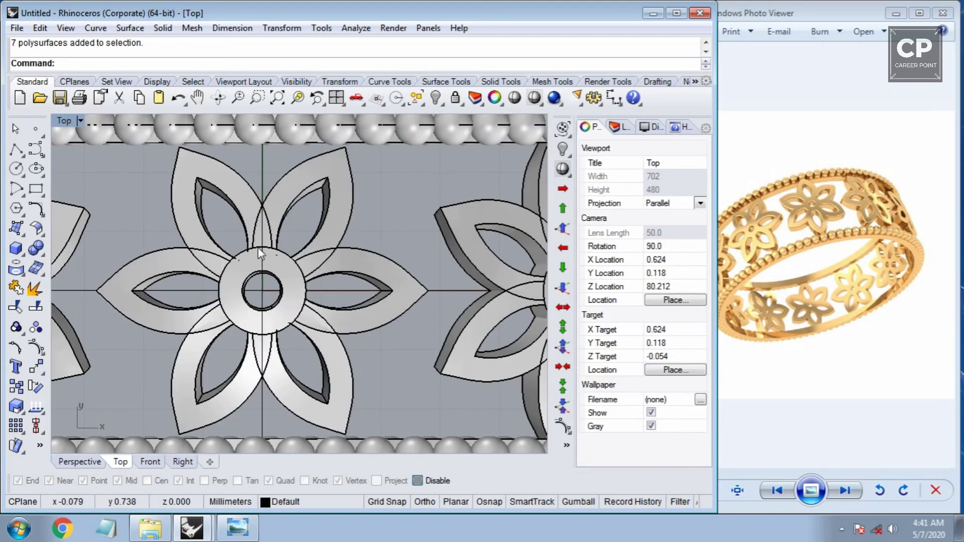
# Scale the top flower in 2D from origin 0 so its petals reach the beaded rim
pyautogui.click(281, 206)
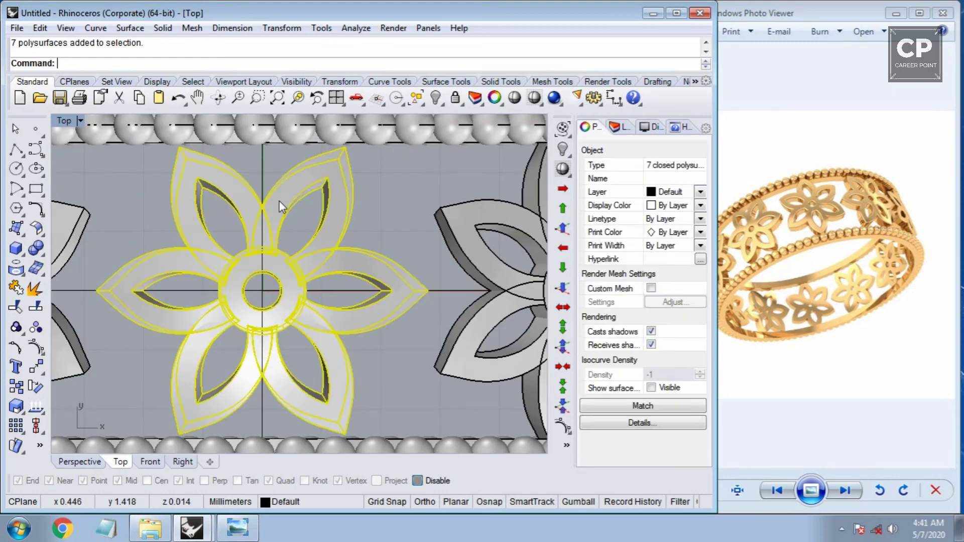
pyautogui.moveTo(224, 309); pyautogui.dragTo(259, 297, button='right')
pyautogui.click(25, 410)
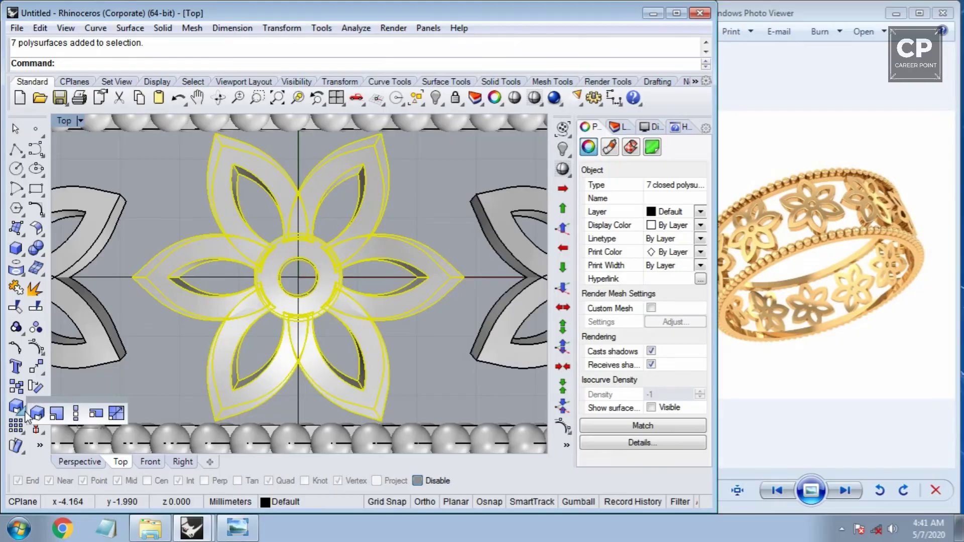
pyautogui.click(57, 415)
pyautogui.write('0')
pyautogui.press('Return')
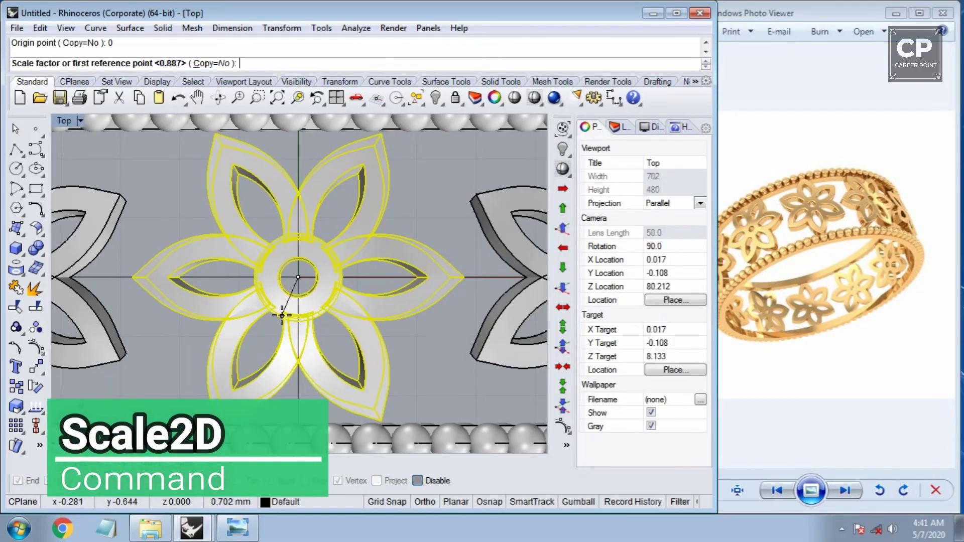
pyautogui.moveTo(282, 315); pyautogui.dragTo(295, 361, button='right')
pyautogui.scroll(3, 295, 247)
pyautogui.click(297, 216)
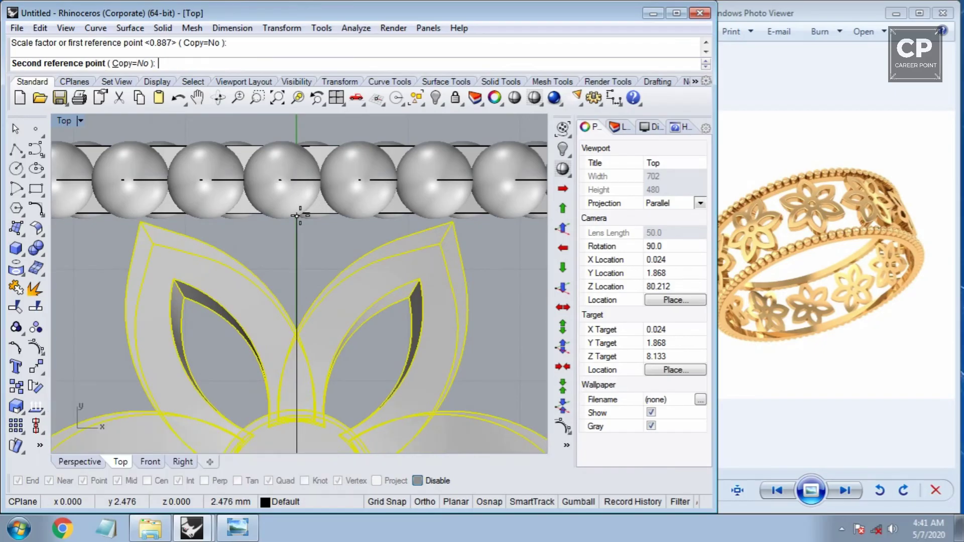
pyautogui.hotkey('ctrl', 'F4')
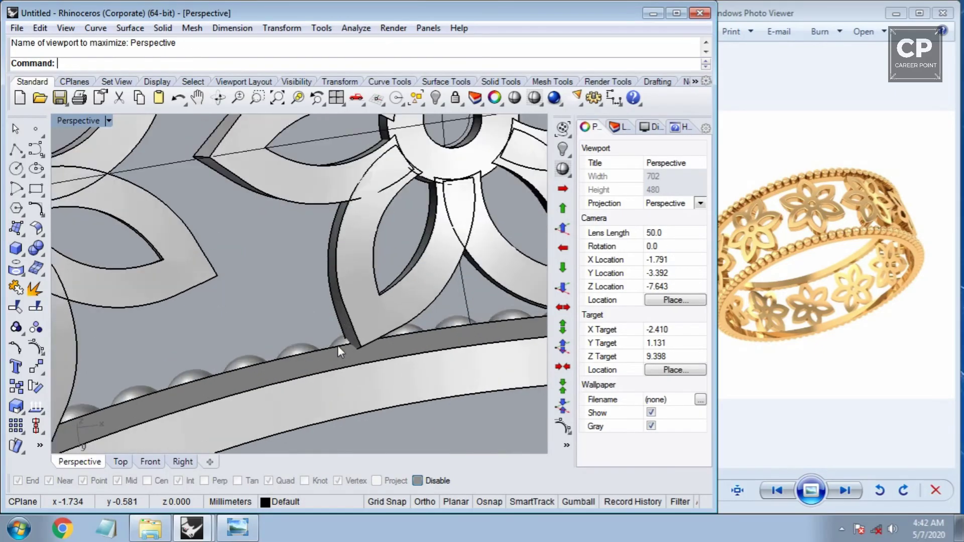
# Place a 0.5 sphere at the petal tip near the beaded rim
pyautogui.moveTo(338, 346); pyautogui.dragTo(320, 376, button='right')
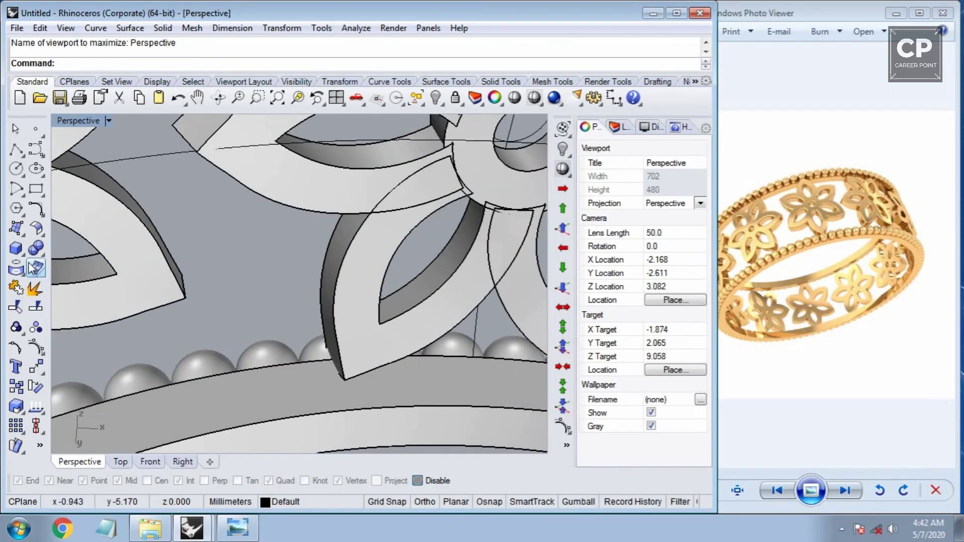
pyautogui.click(25, 258)
pyautogui.click(77, 257)
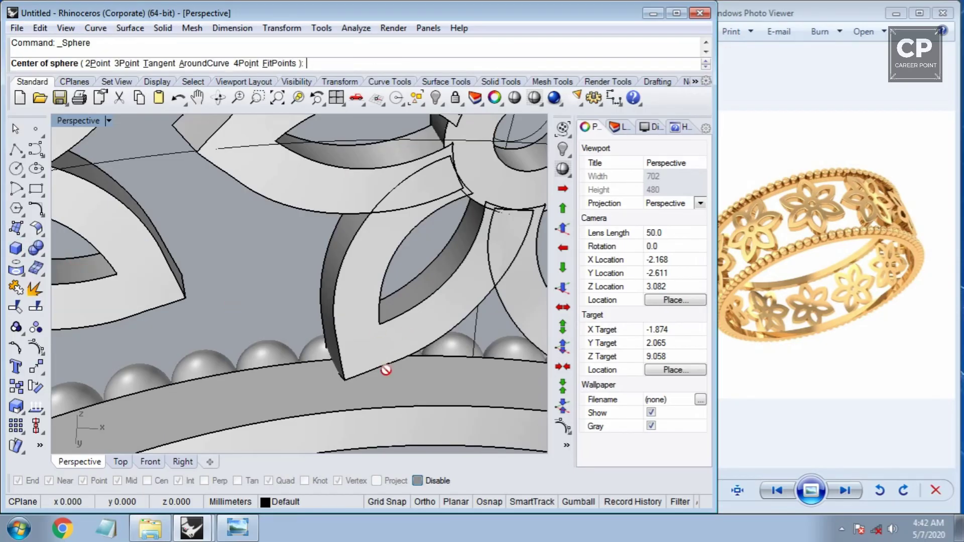
pyautogui.click(345, 378)
pyautogui.press('Return')
pyautogui.moveTo(369, 379)
pyautogui.mouseDown(button='right')
pyautogui.moveTo(267, 334)
pyautogui.moveTo(345, 405)
pyautogui.mouseUp(button='right')
pyautogui.hotkey('ctrl', 'z')
# Mirror the sphere about origin 0 and group it with the flower pieces
pyautogui.write('mirror')
pyautogui.press('Return')
pyautogui.write('0')
pyautogui.press('Return')
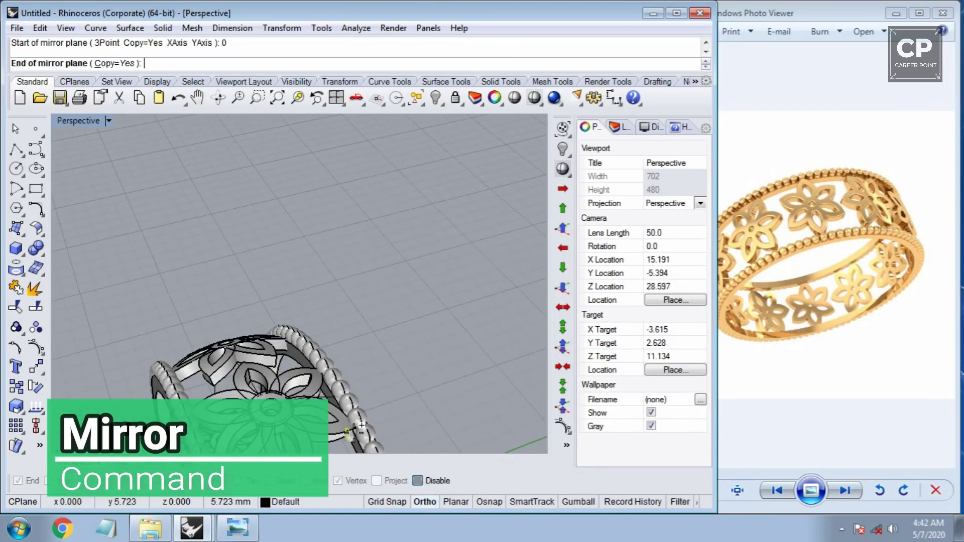
pyautogui.click(354, 434)
pyautogui.scroll(3, 269, 229)
pyautogui.keyDown('shift'); pyautogui.click(269, 229); pyautogui.keyUp('shift')
pyautogui.moveTo(287, 233); pyautogui.dragTo(249, 254, button='right')
pyautogui.hotkey('ctrl', 'g')
# Mirror the flower group about origin 0 and polar-array five copies around the ring
pyautogui.write('mirror')
pyautogui.press('Return')
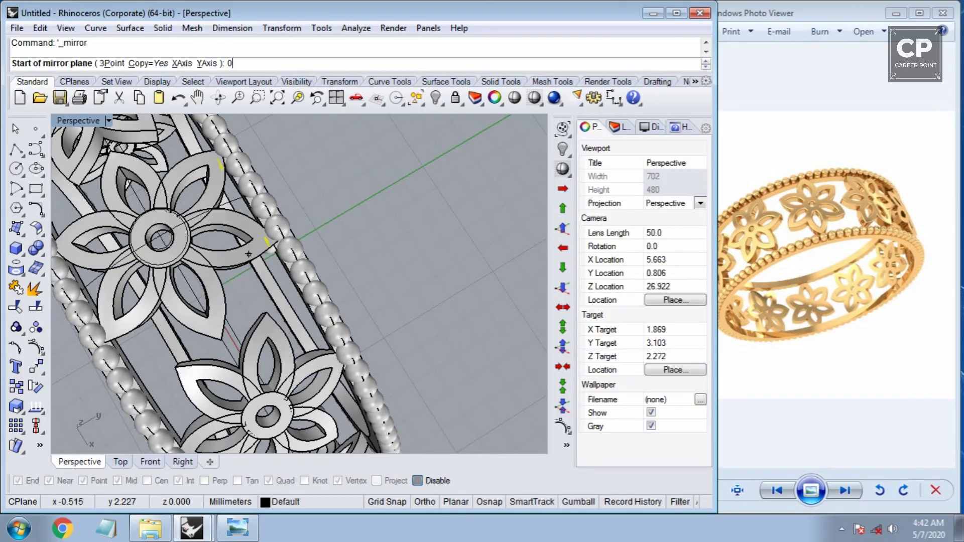
pyautogui.write('0')
pyautogui.press('Return')
pyautogui.scroll(-4, 250, 255)
pyautogui.click(216, 187)
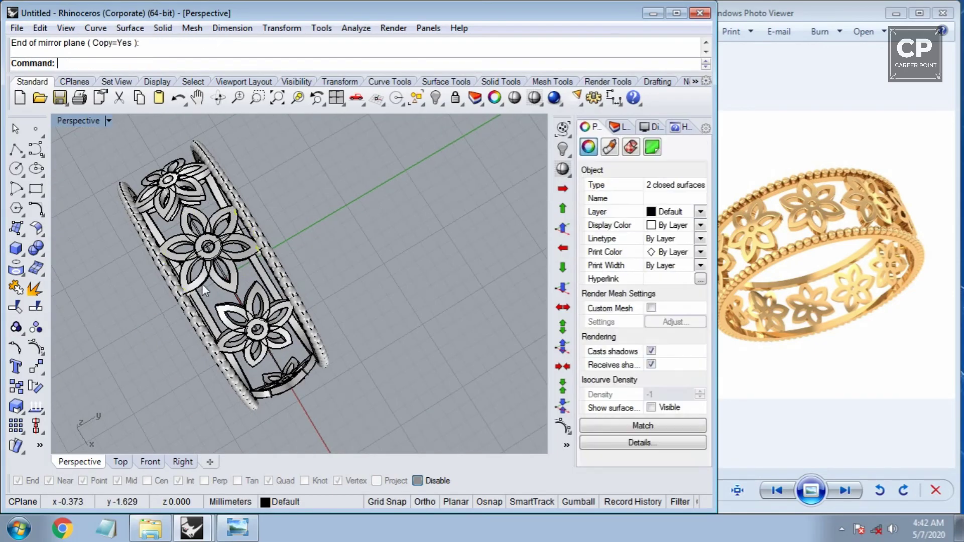
pyautogui.scroll(3, 202, 284)
pyautogui.keyDown('shift'); pyautogui.click(371, 194); pyautogui.keyUp('shift')
pyautogui.scroll(3, 407, 170)
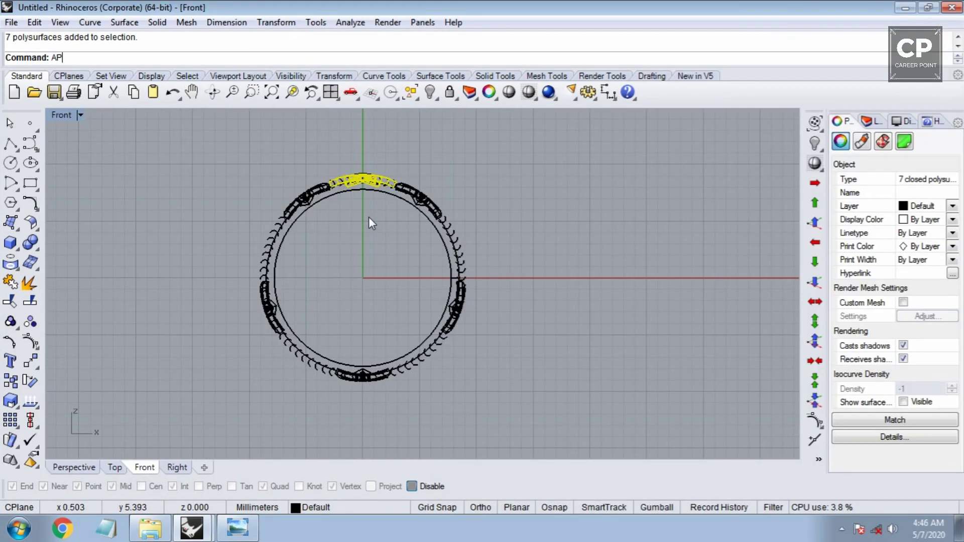
pyautogui.press('Return')
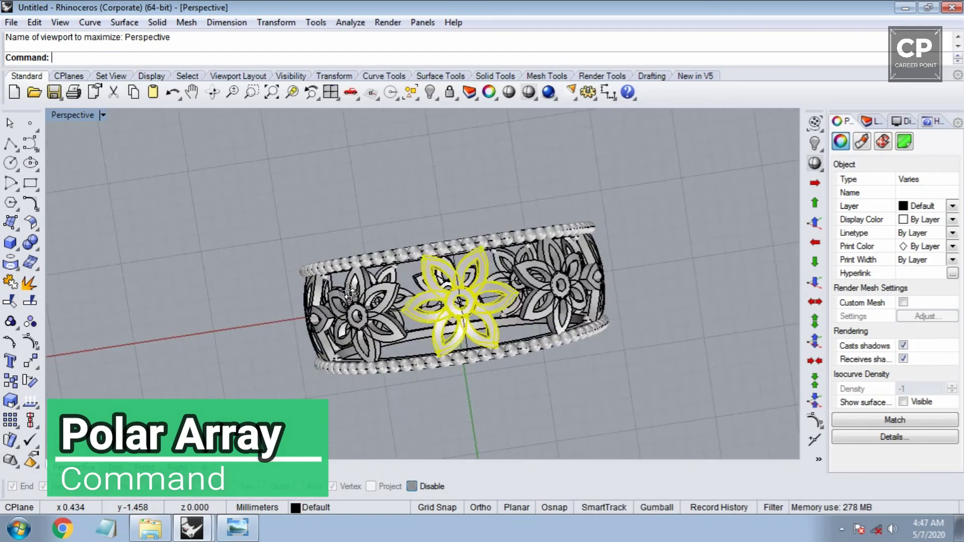
pyautogui.press('Escape')
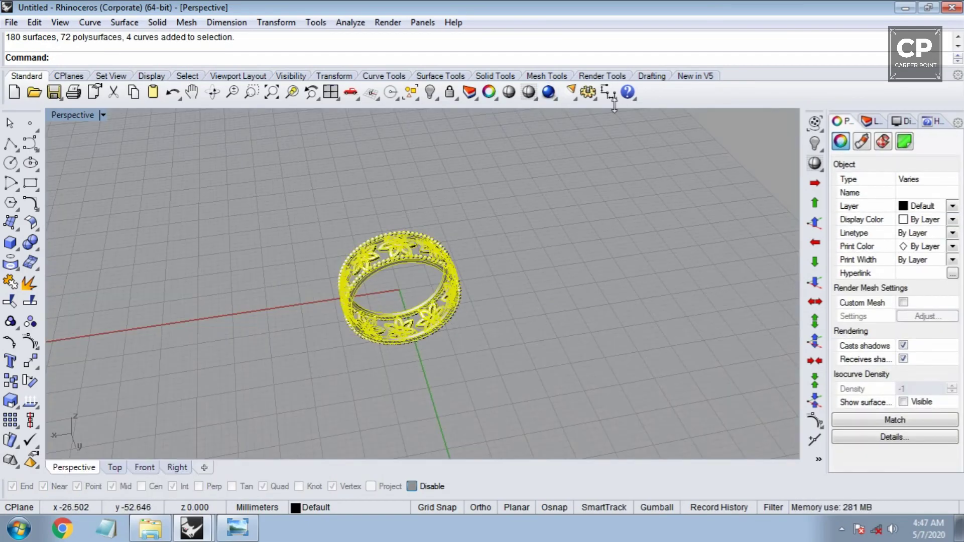
# Assign a Gold-coloured material by object to the whole ring and orbit to inspect it
pyautogui.click(861, 142)
pyautogui.click(917, 192)
pyautogui.click(892, 297)
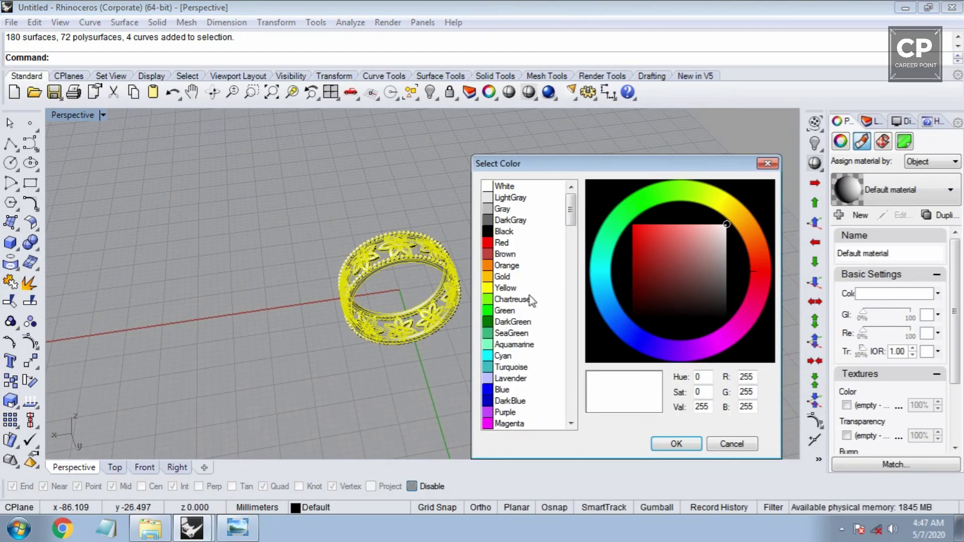
pyautogui.click(504, 256)
pyautogui.click(505, 279)
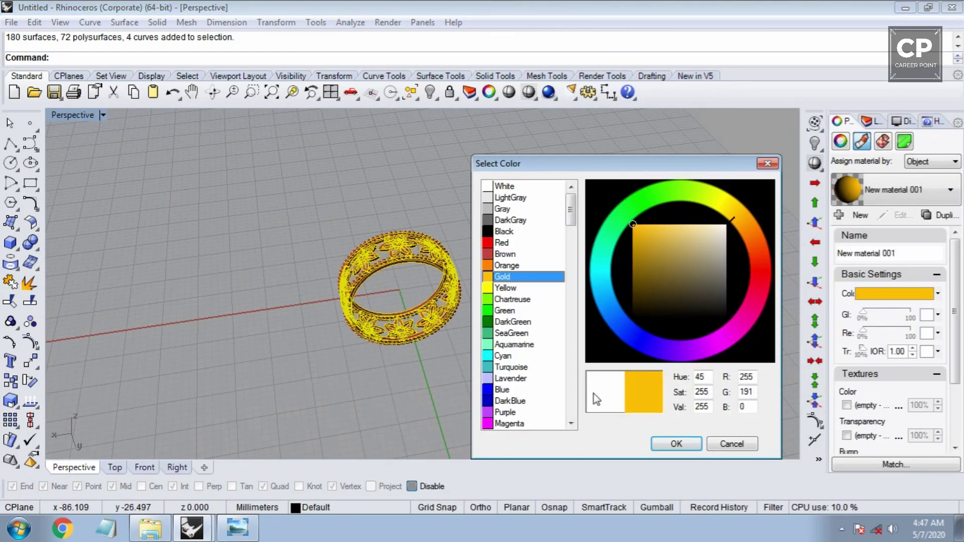
pyautogui.click(675, 444)
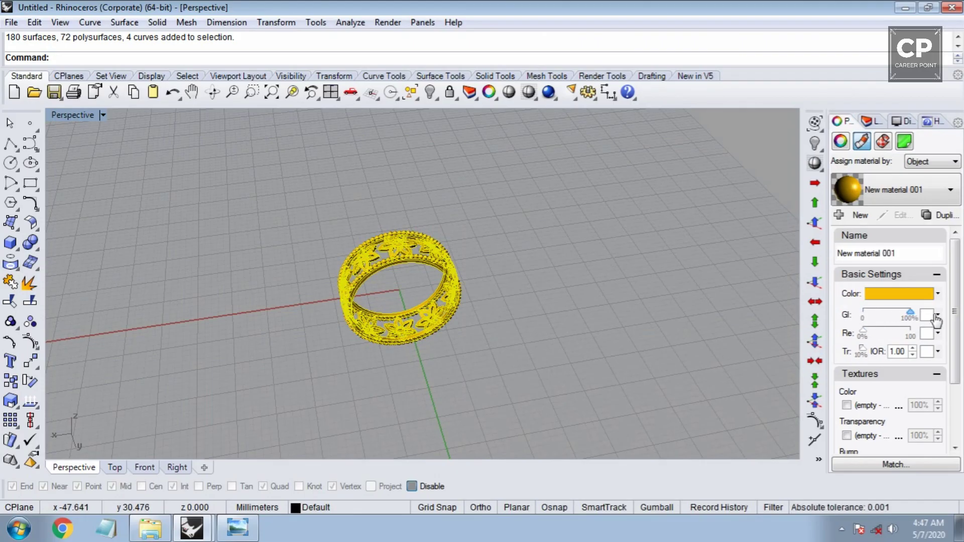
pyautogui.click(536, 308)
pyautogui.moveTo(538, 308)
pyautogui.mouseDown(button='right')
pyautogui.moveTo(437, 327)
pyautogui.moveTo(402, 281)
pyautogui.mouseUp(button='right')
pyautogui.scroll(3, 402, 281)
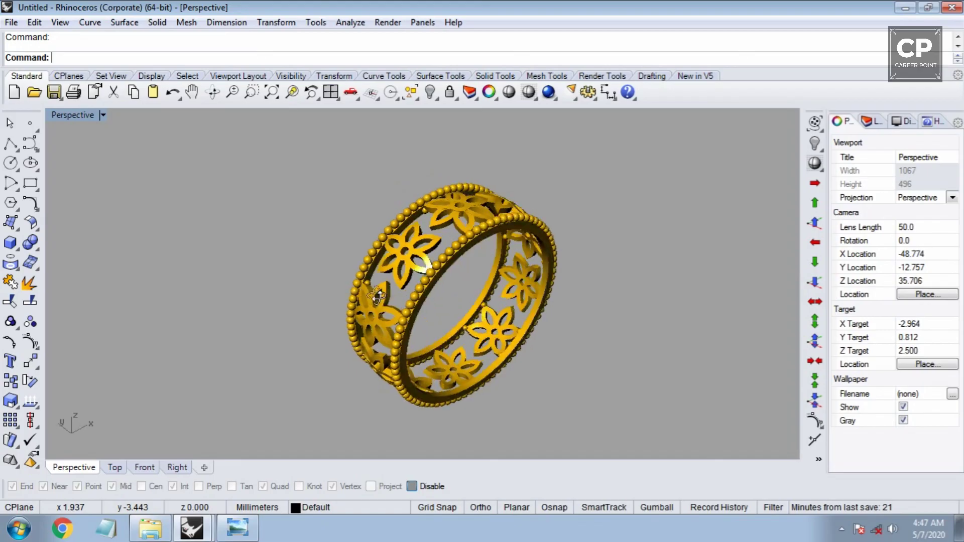